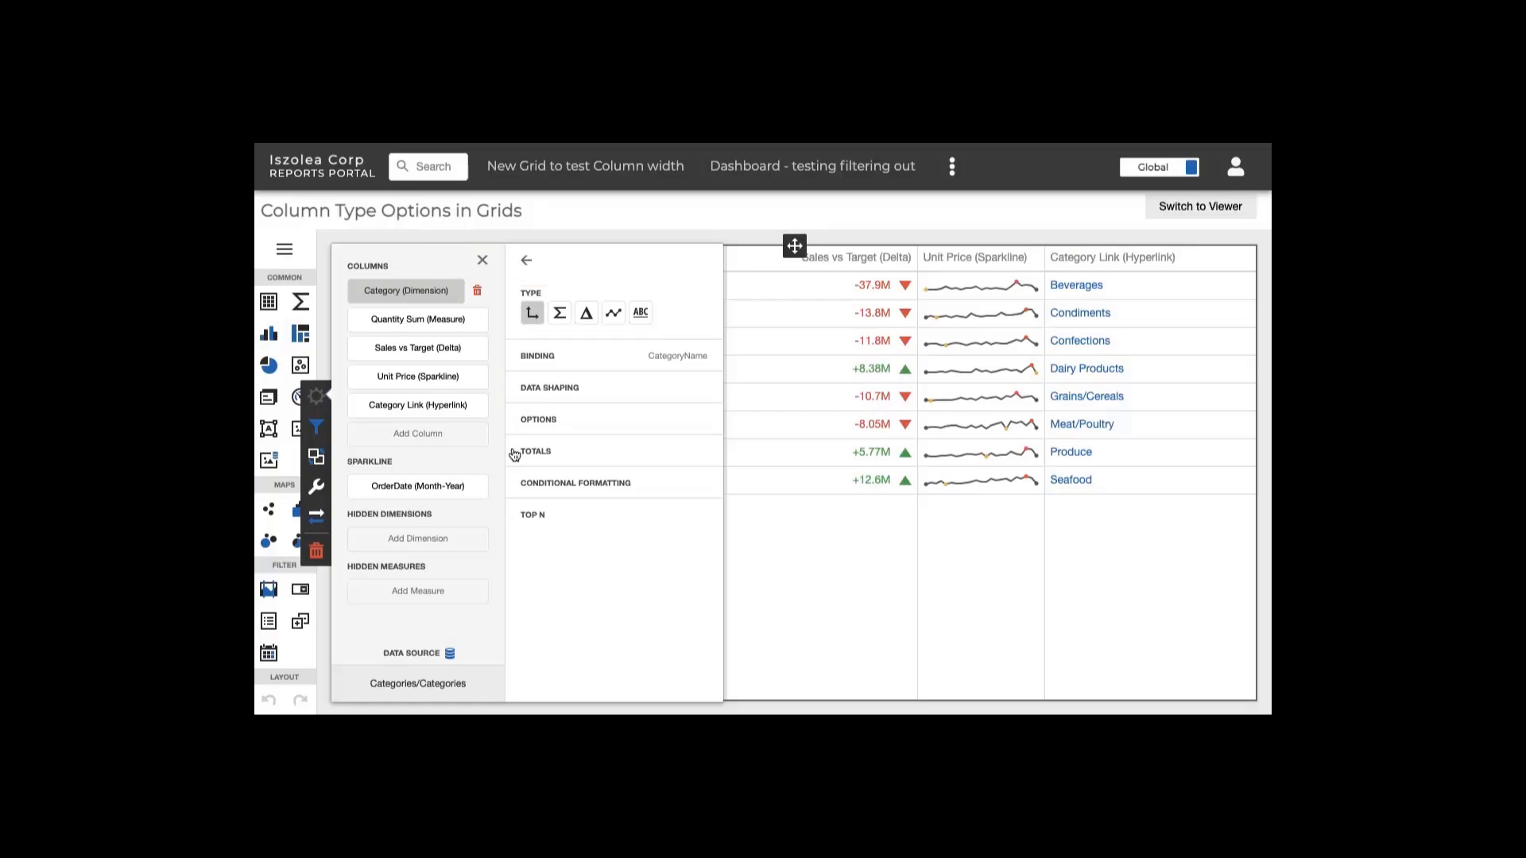
Review the data binding and caption options of the Category dimension column.
left_click(512, 358)
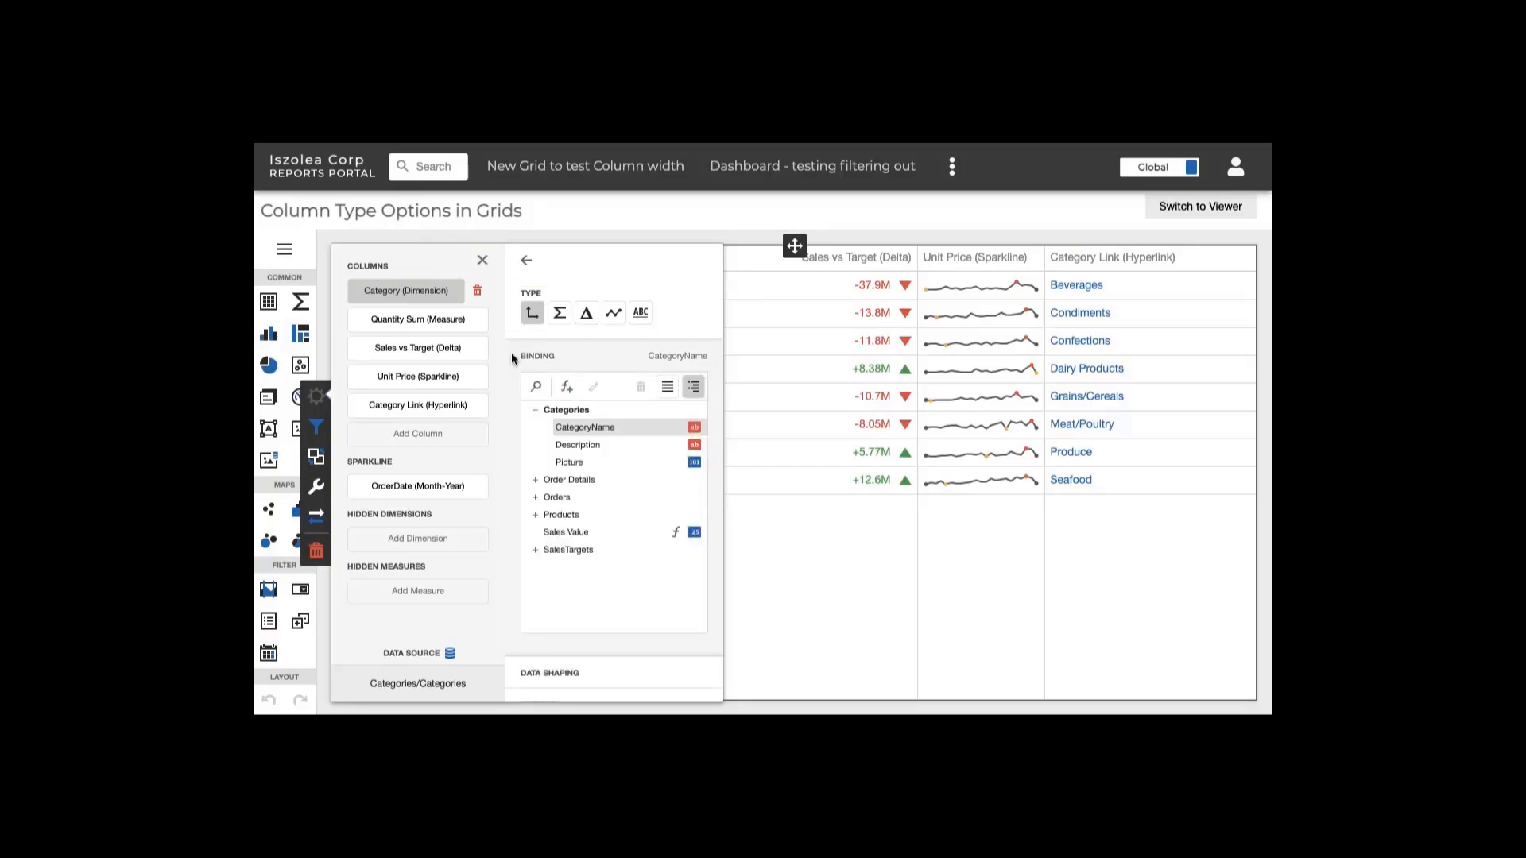
left_click(511, 354)
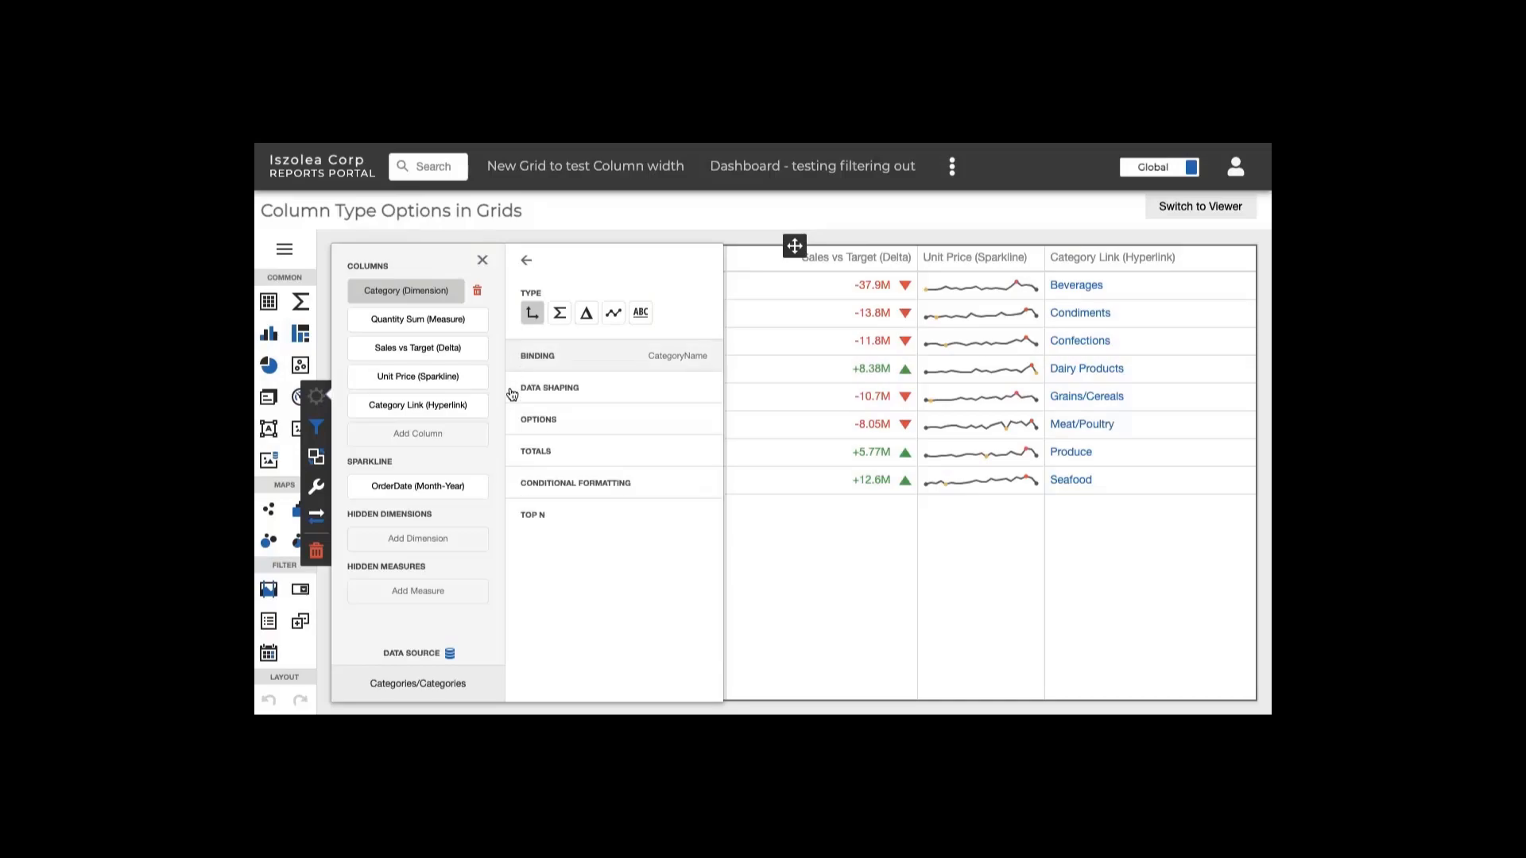
left_click(513, 419)
left_click(628, 470)
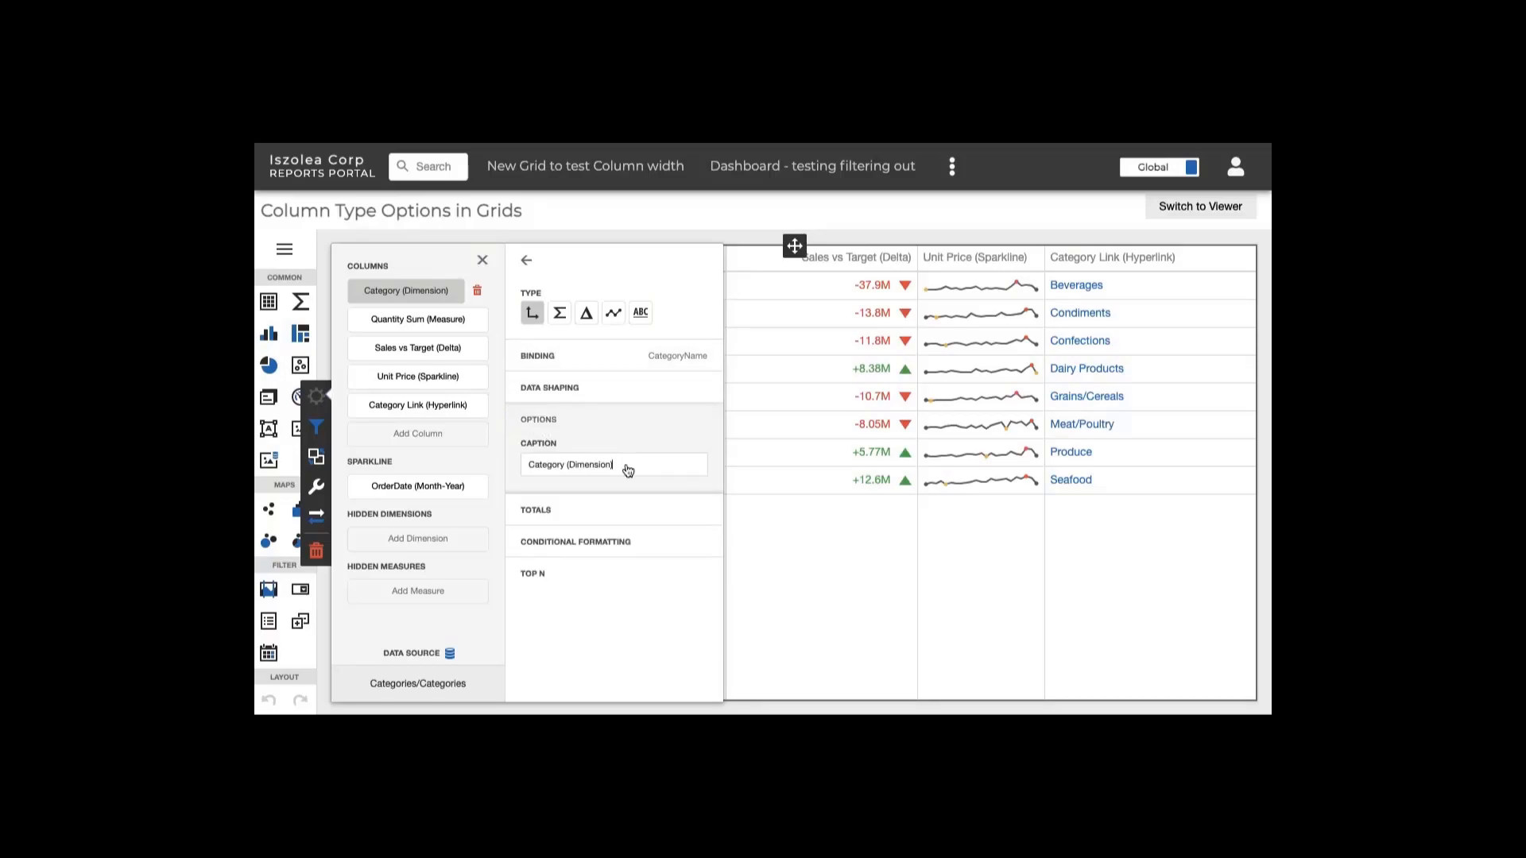
left_click(475, 406)
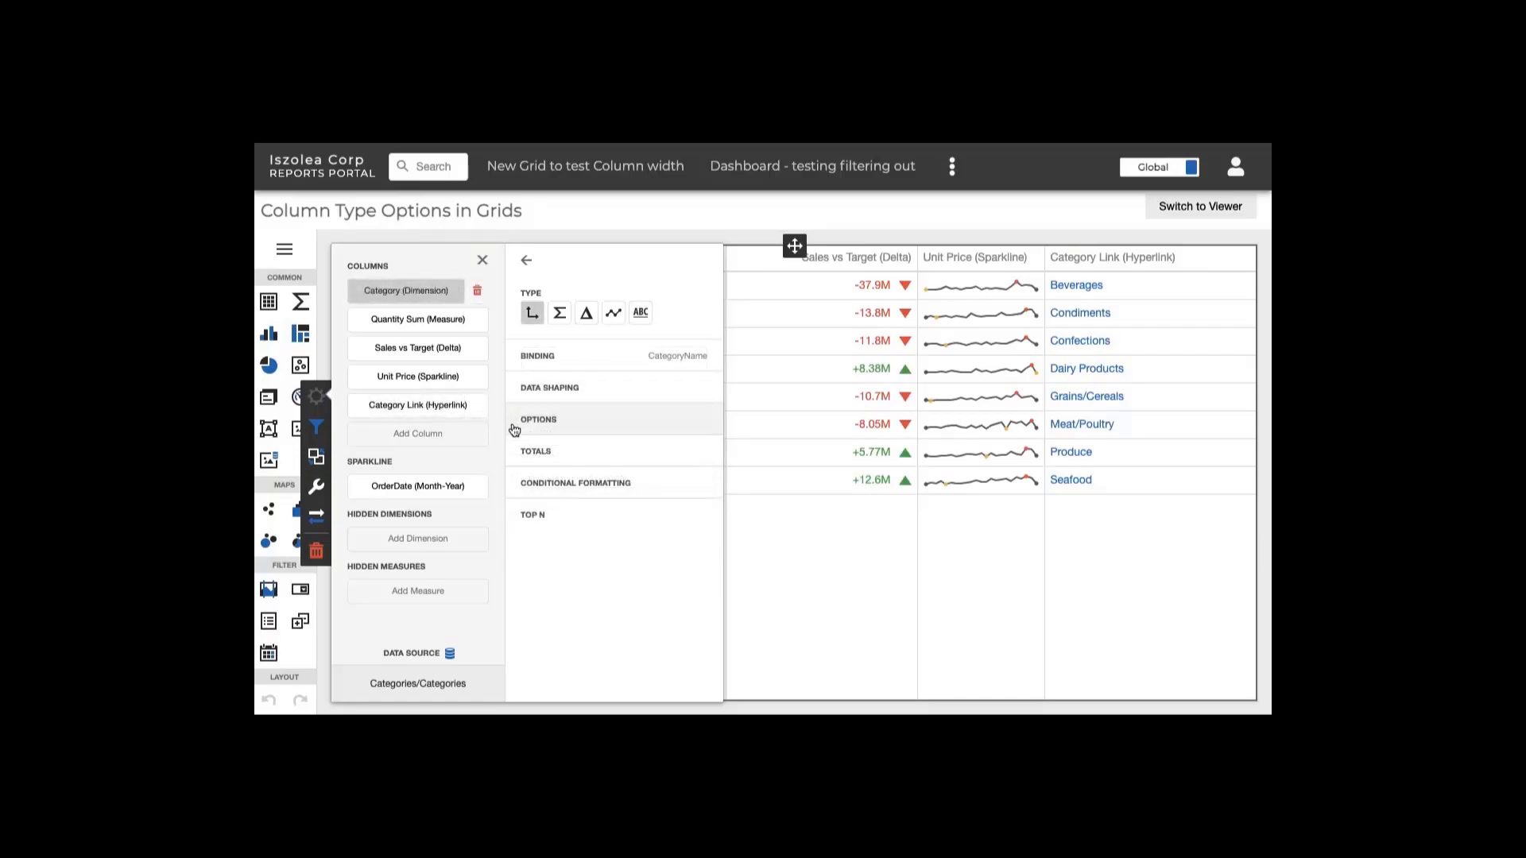
Add Max and Count totals to the Category dimension column and check them in the grid.
left_click(514, 450)
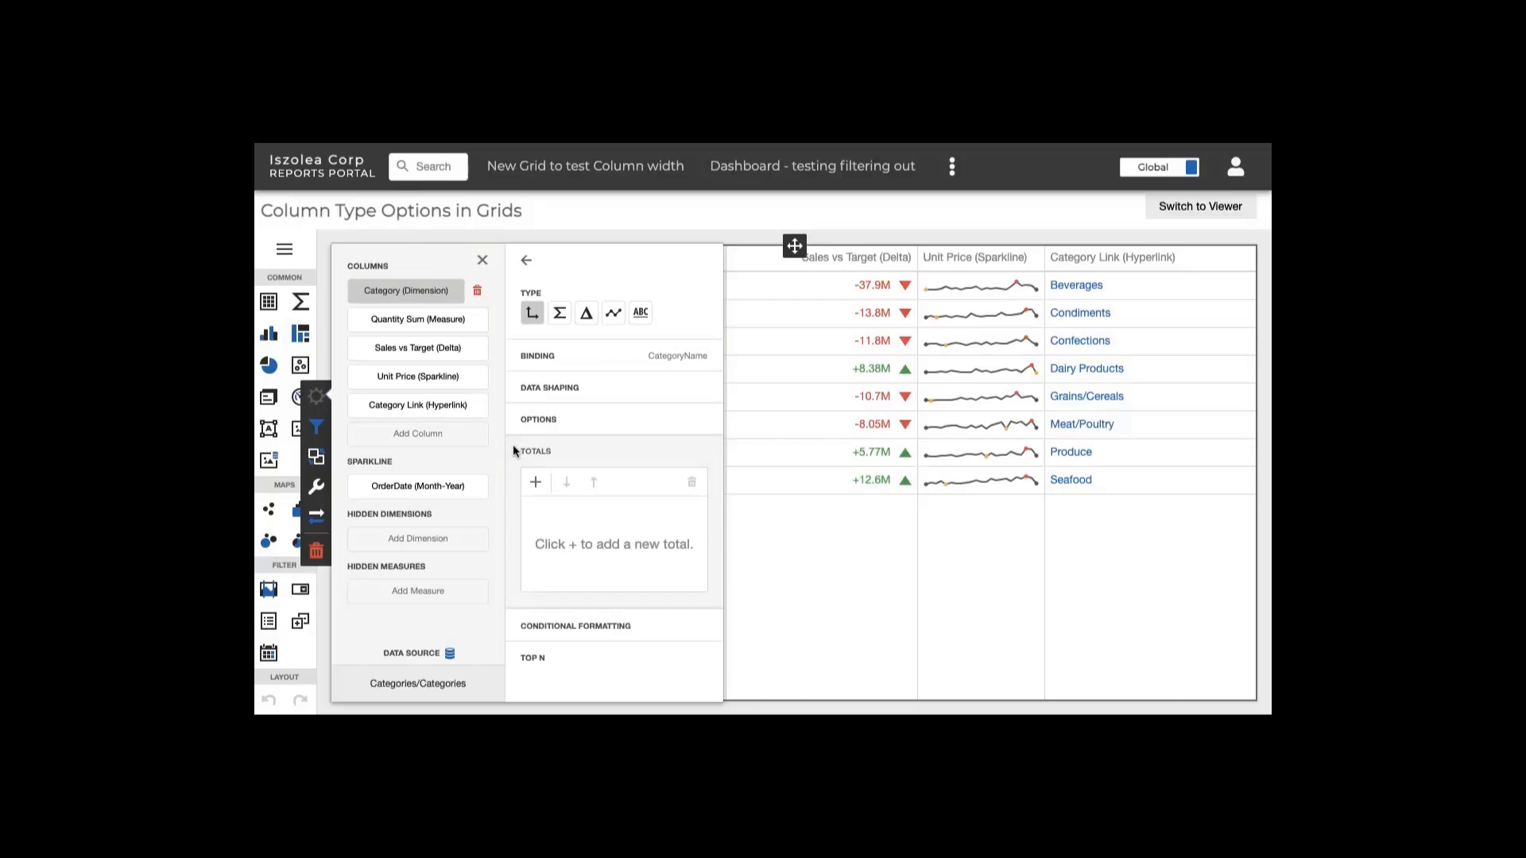
left_click(536, 483)
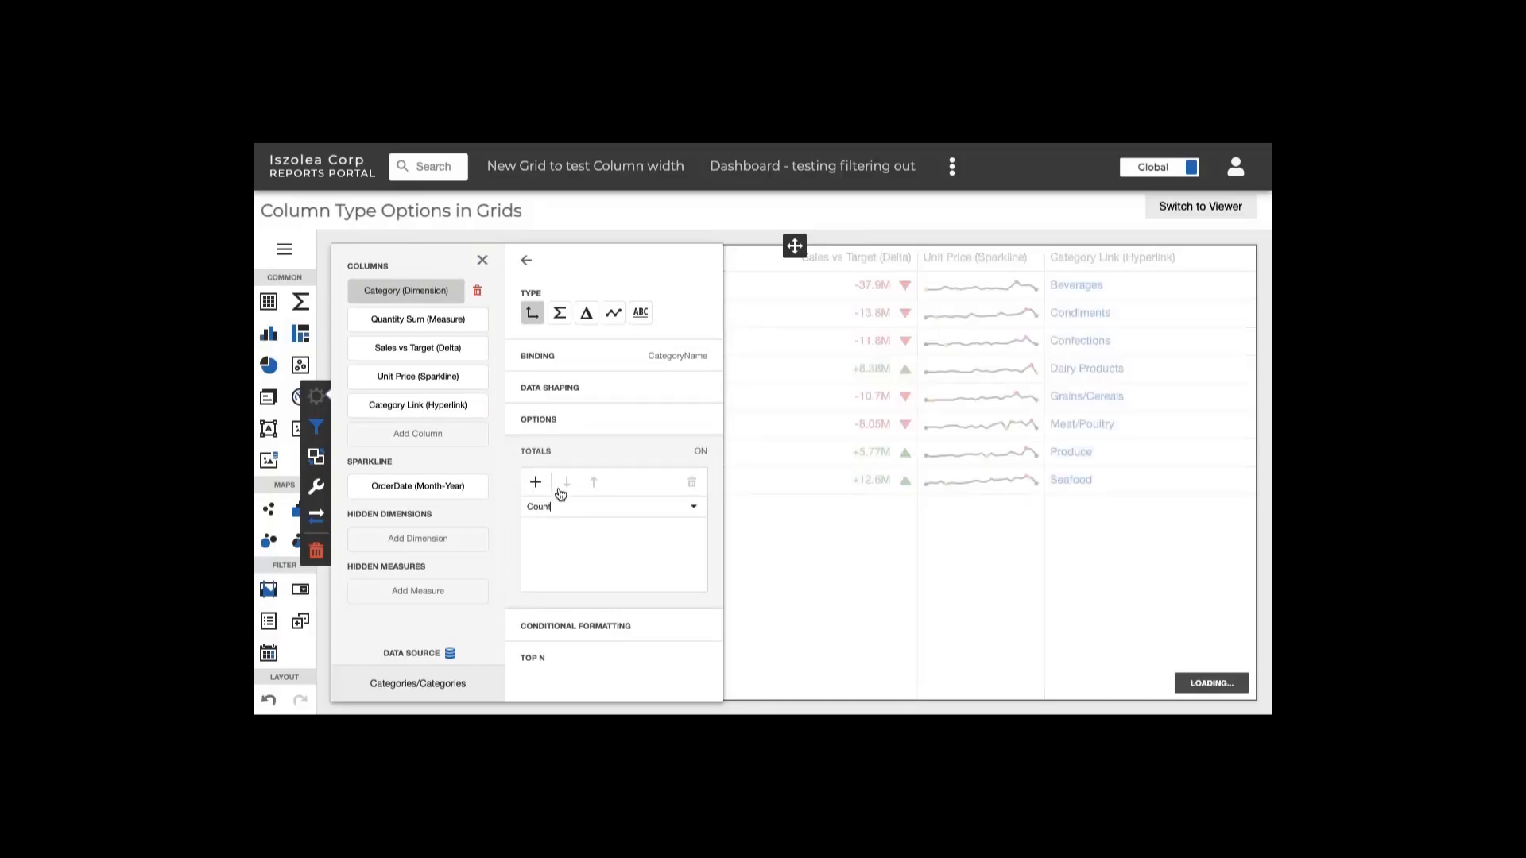
left_click(695, 509)
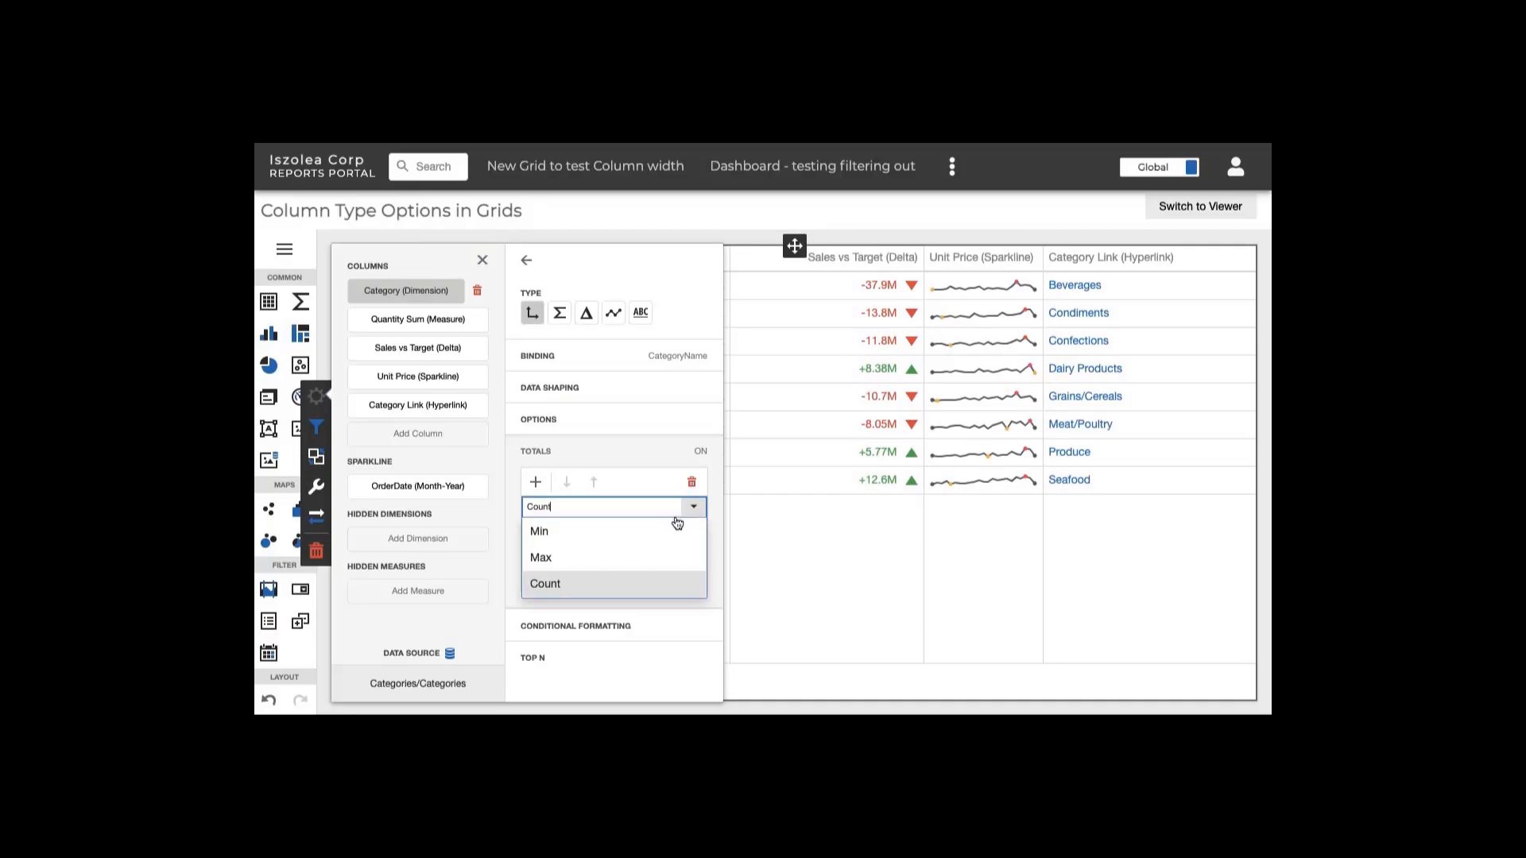
left_click(623, 557)
left_click(536, 483)
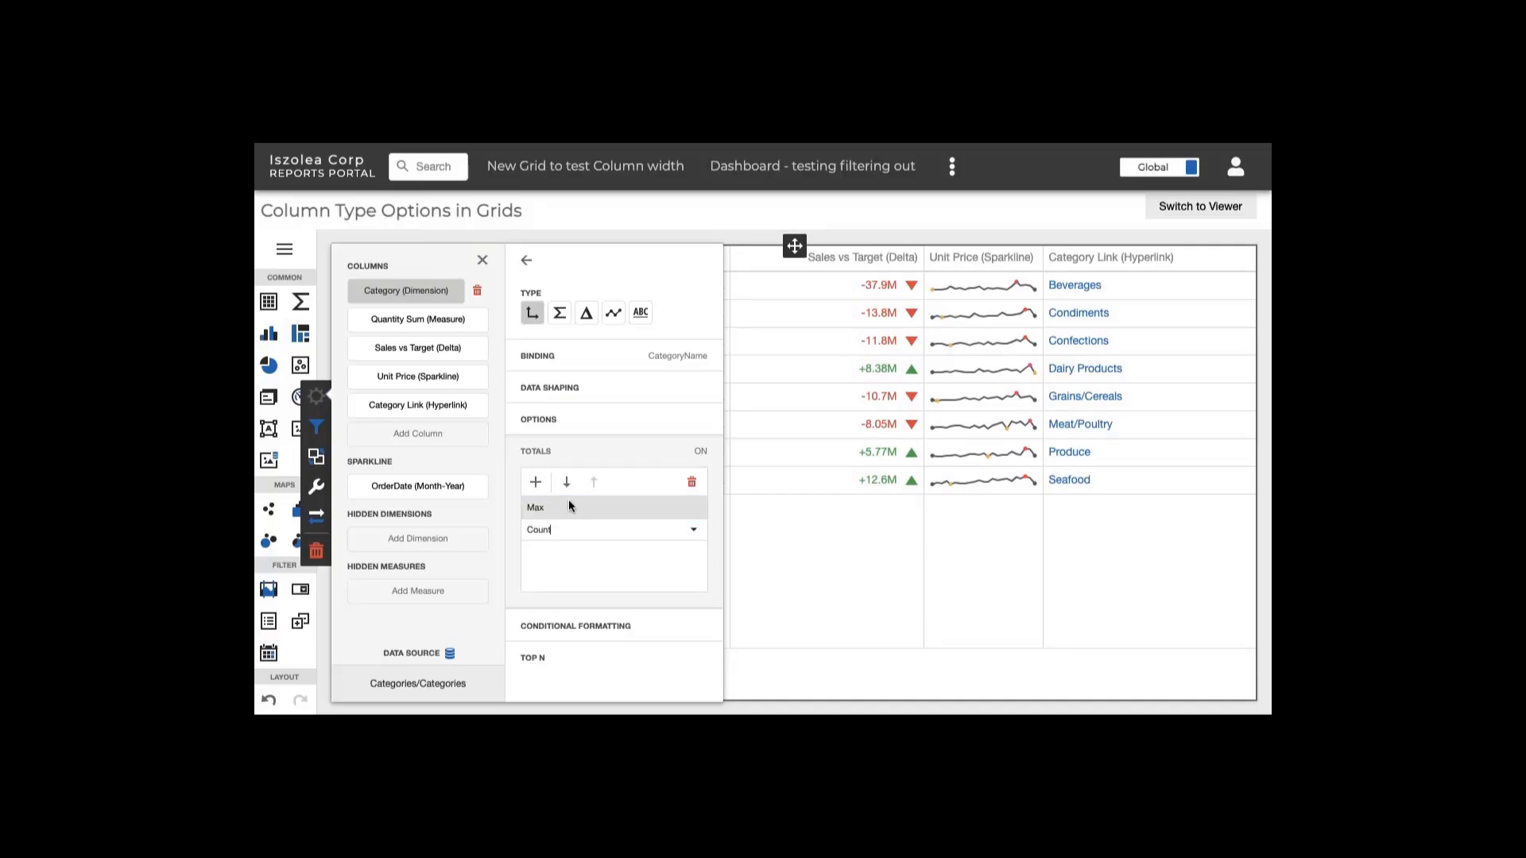
left_click(482, 259)
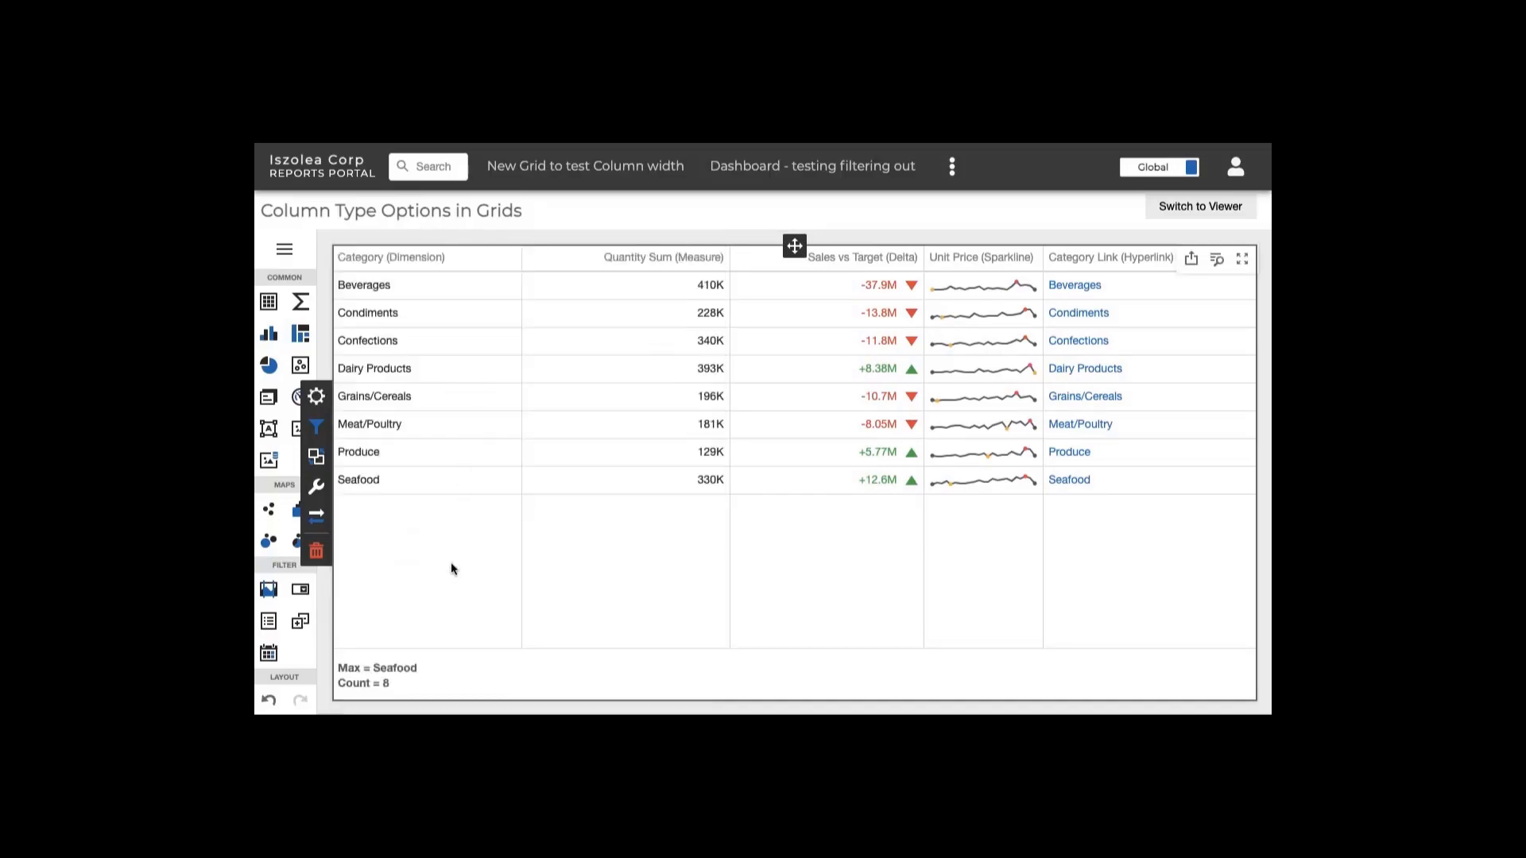
left_click(440, 675)
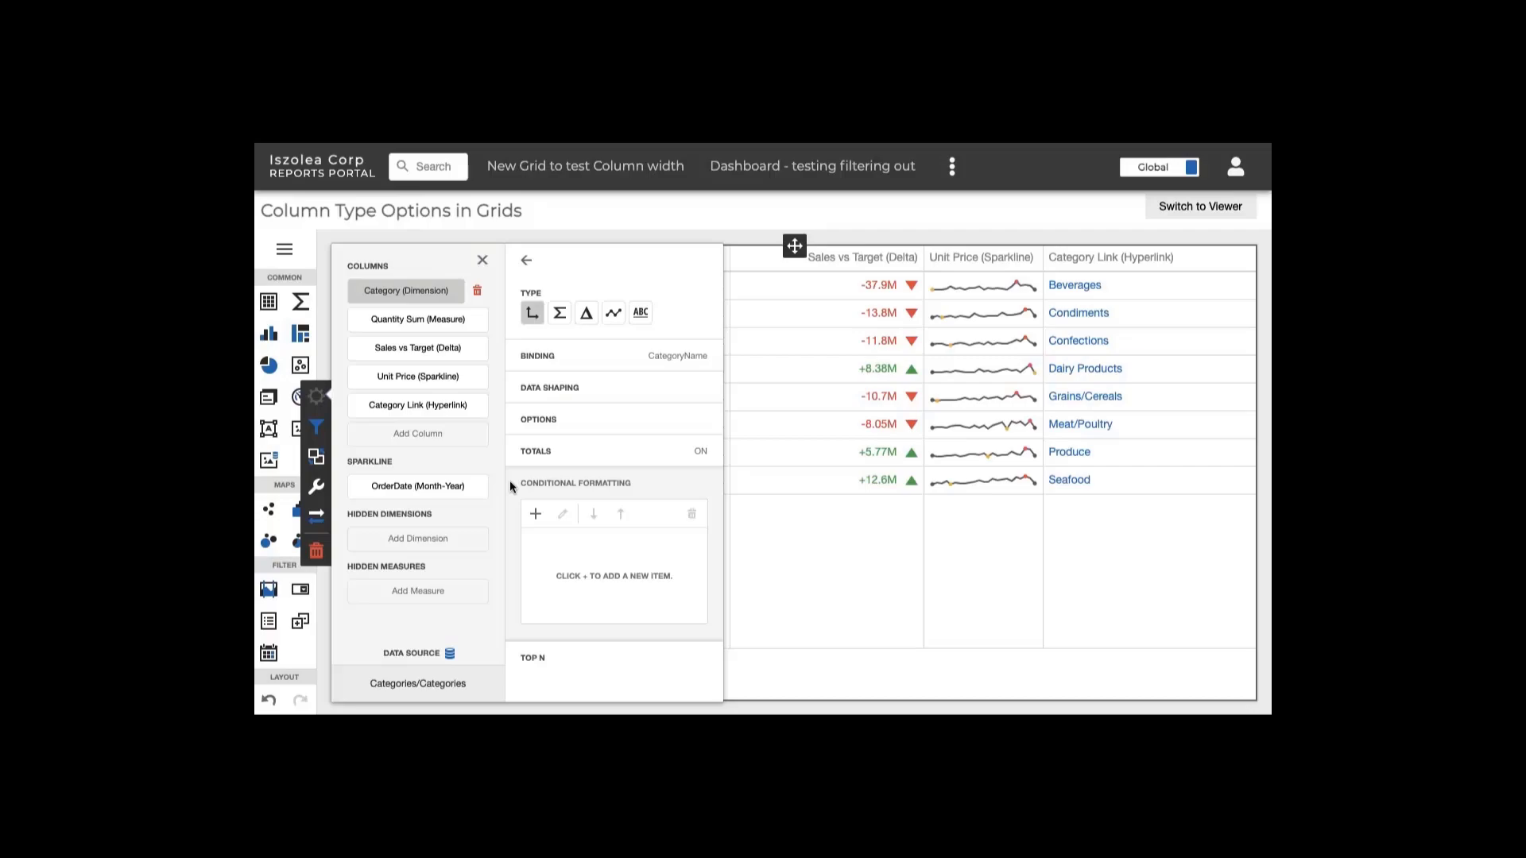
Set the Category dimension column's sort order to Descending.
left_click(510, 485)
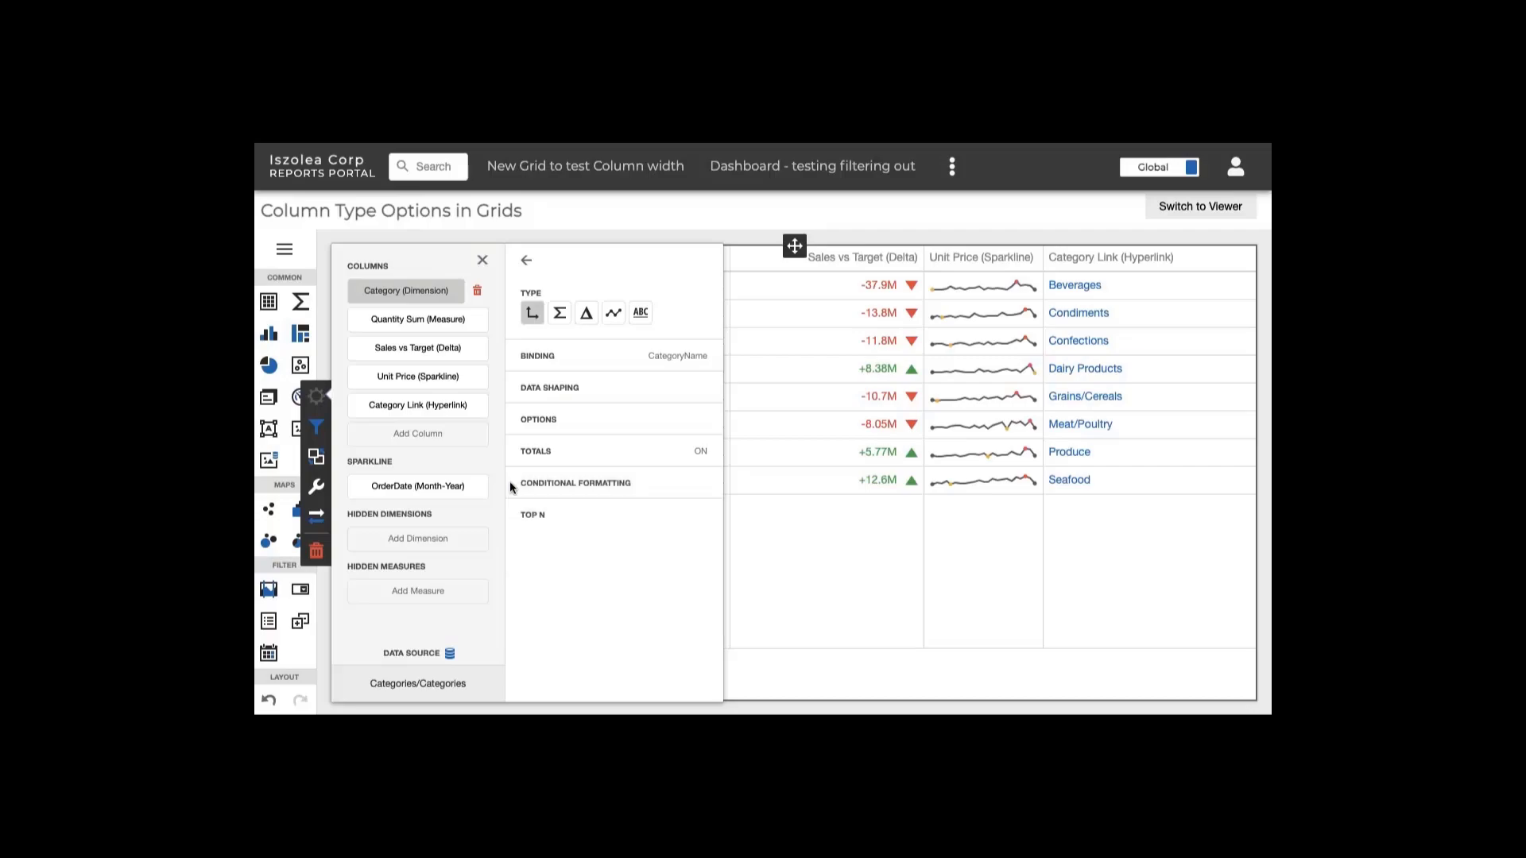
left_click(512, 389)
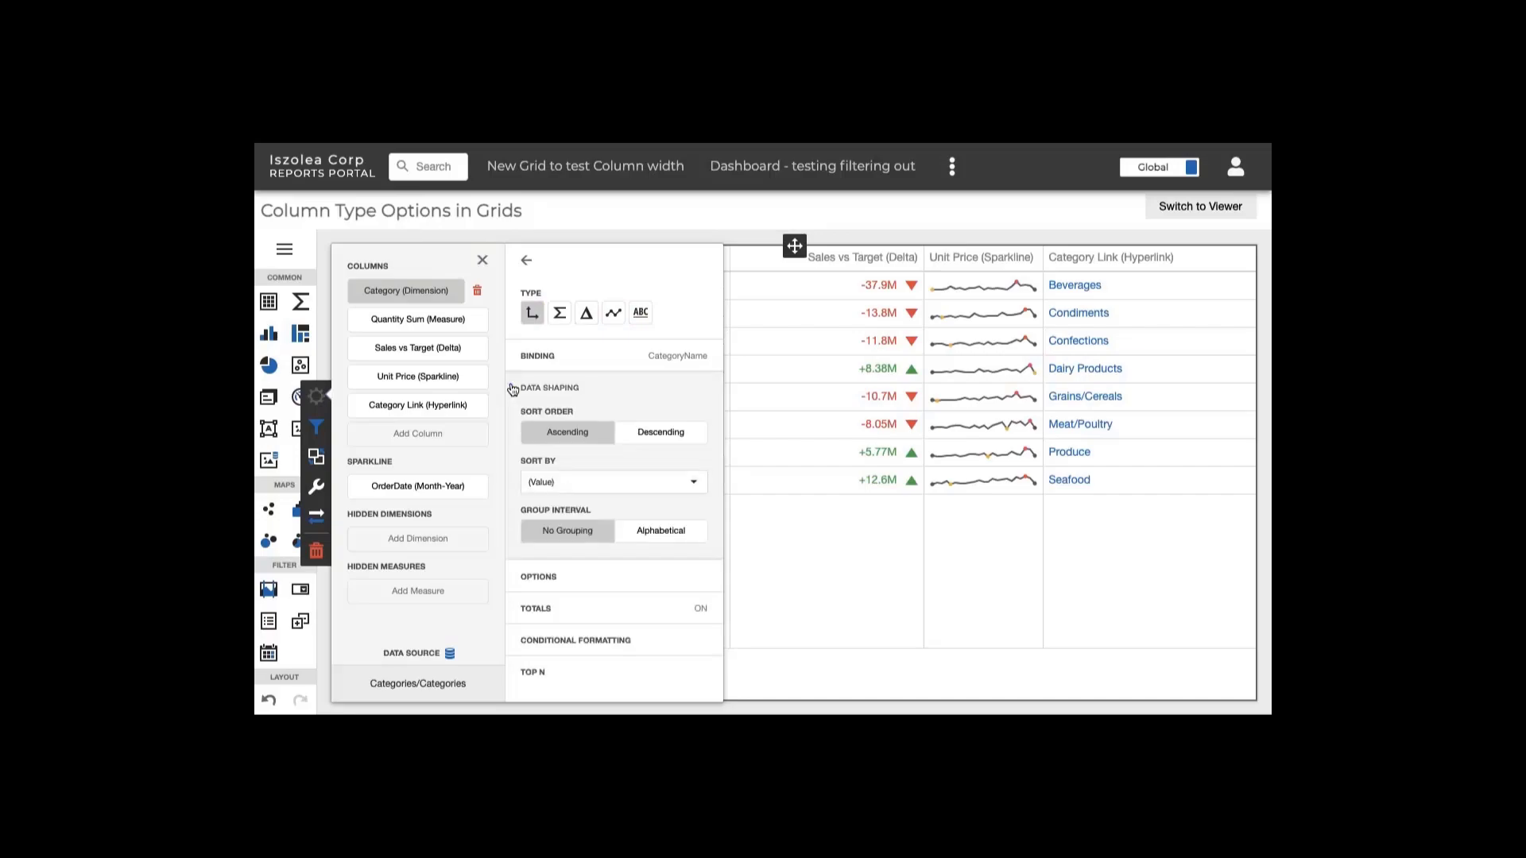
left_click(661, 432)
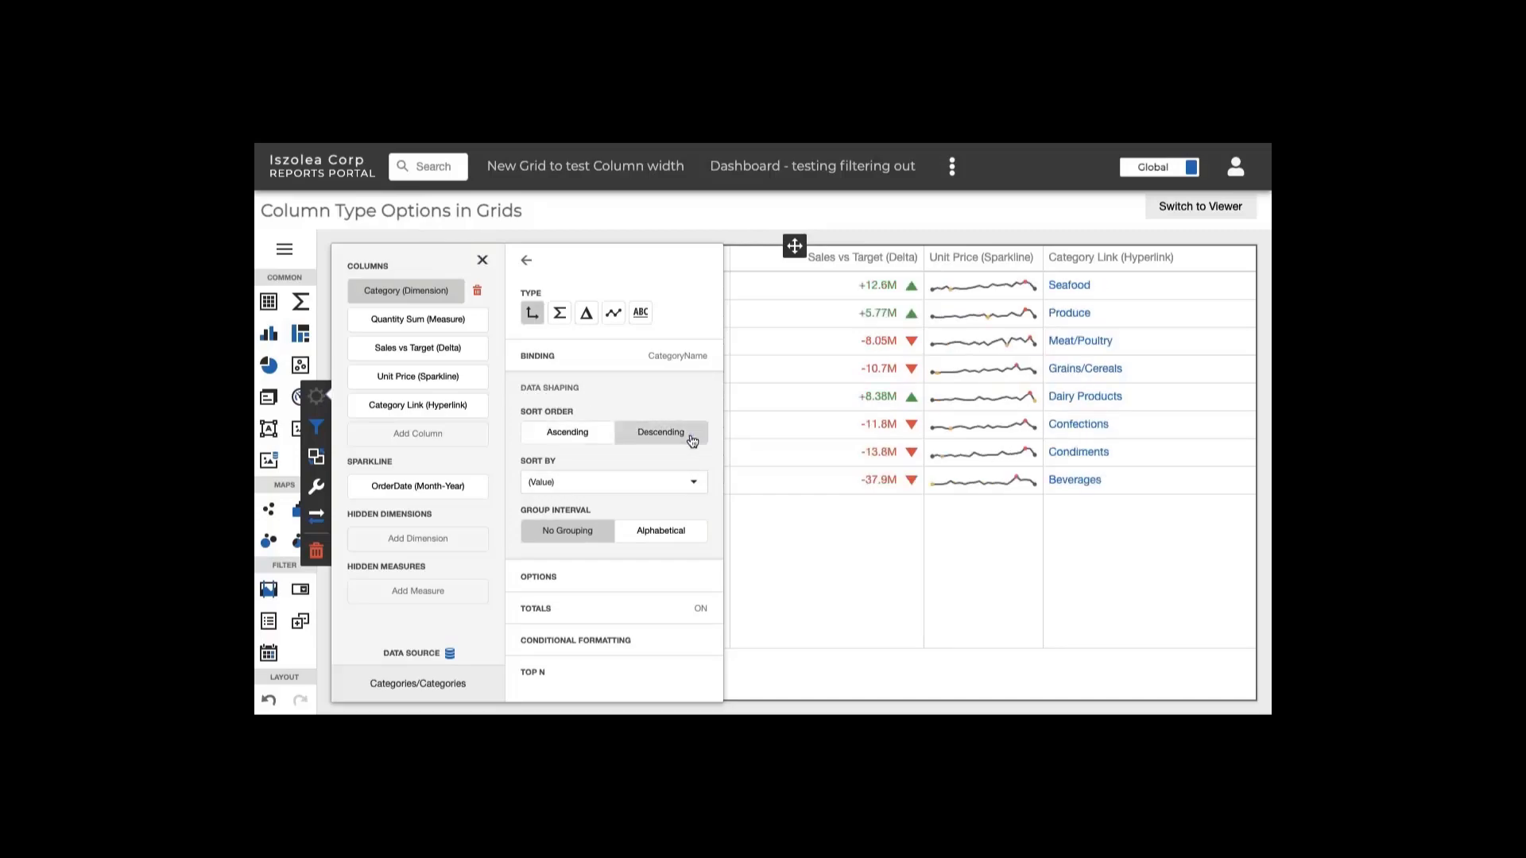
Apply the Percent Of Total calculation to the Quantity Sum measure column and review its window definition and expression.
left_click(418, 319)
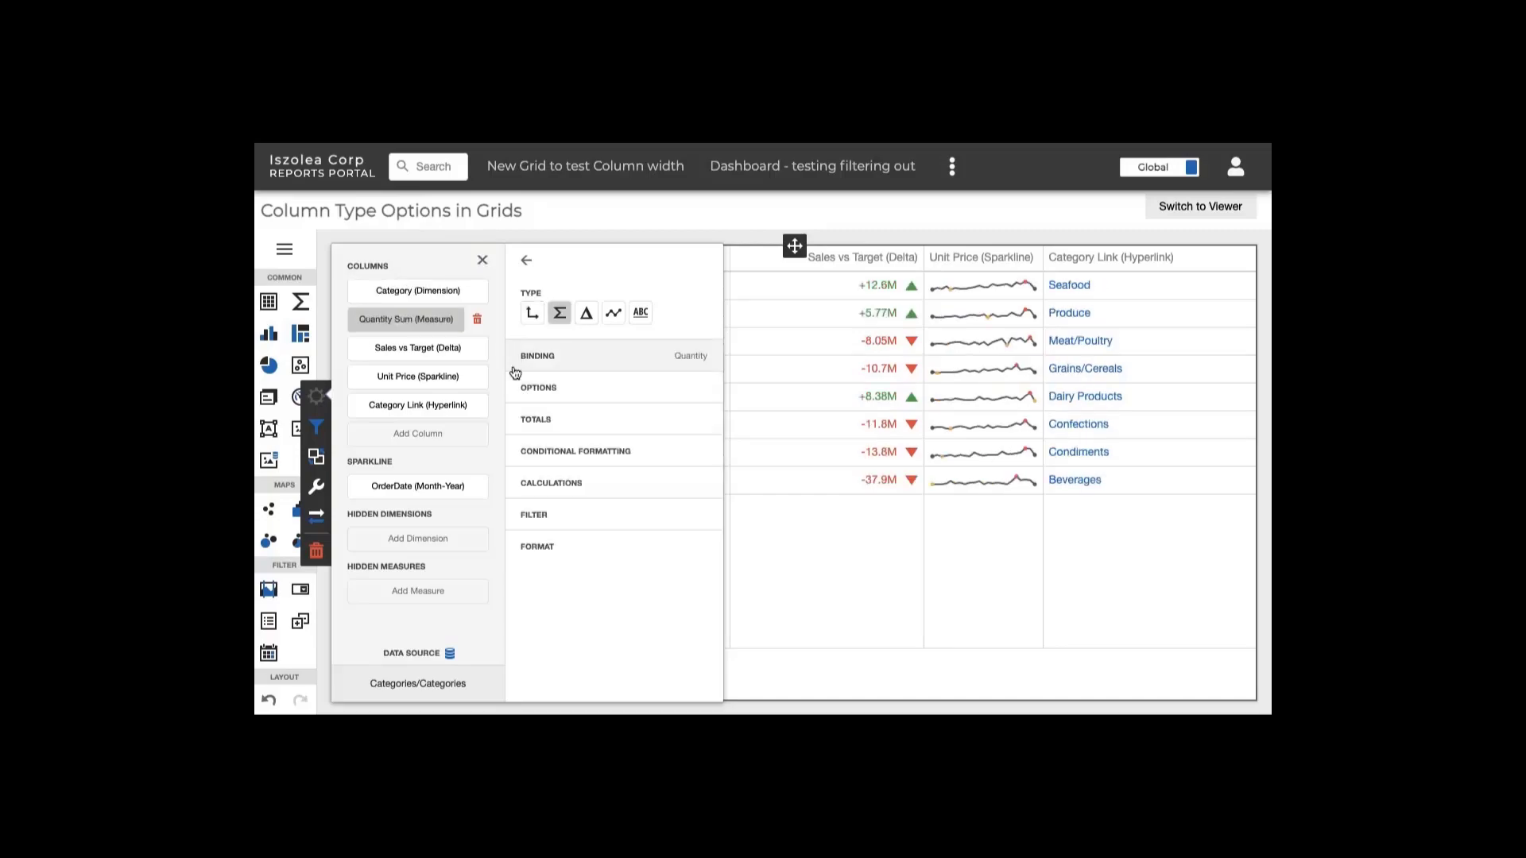
left_click(515, 487)
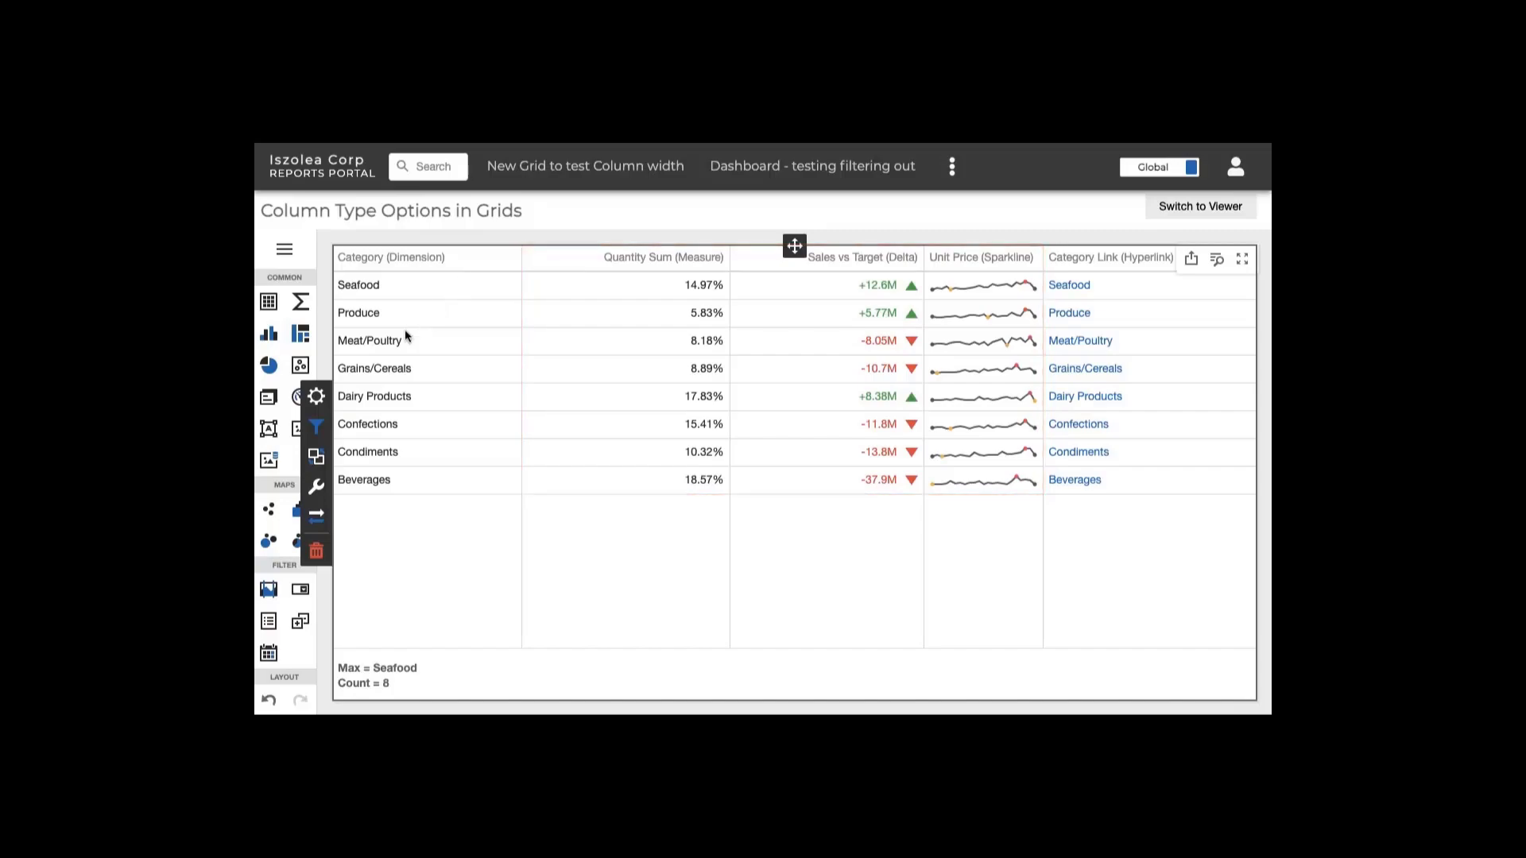
left_click(316, 398)
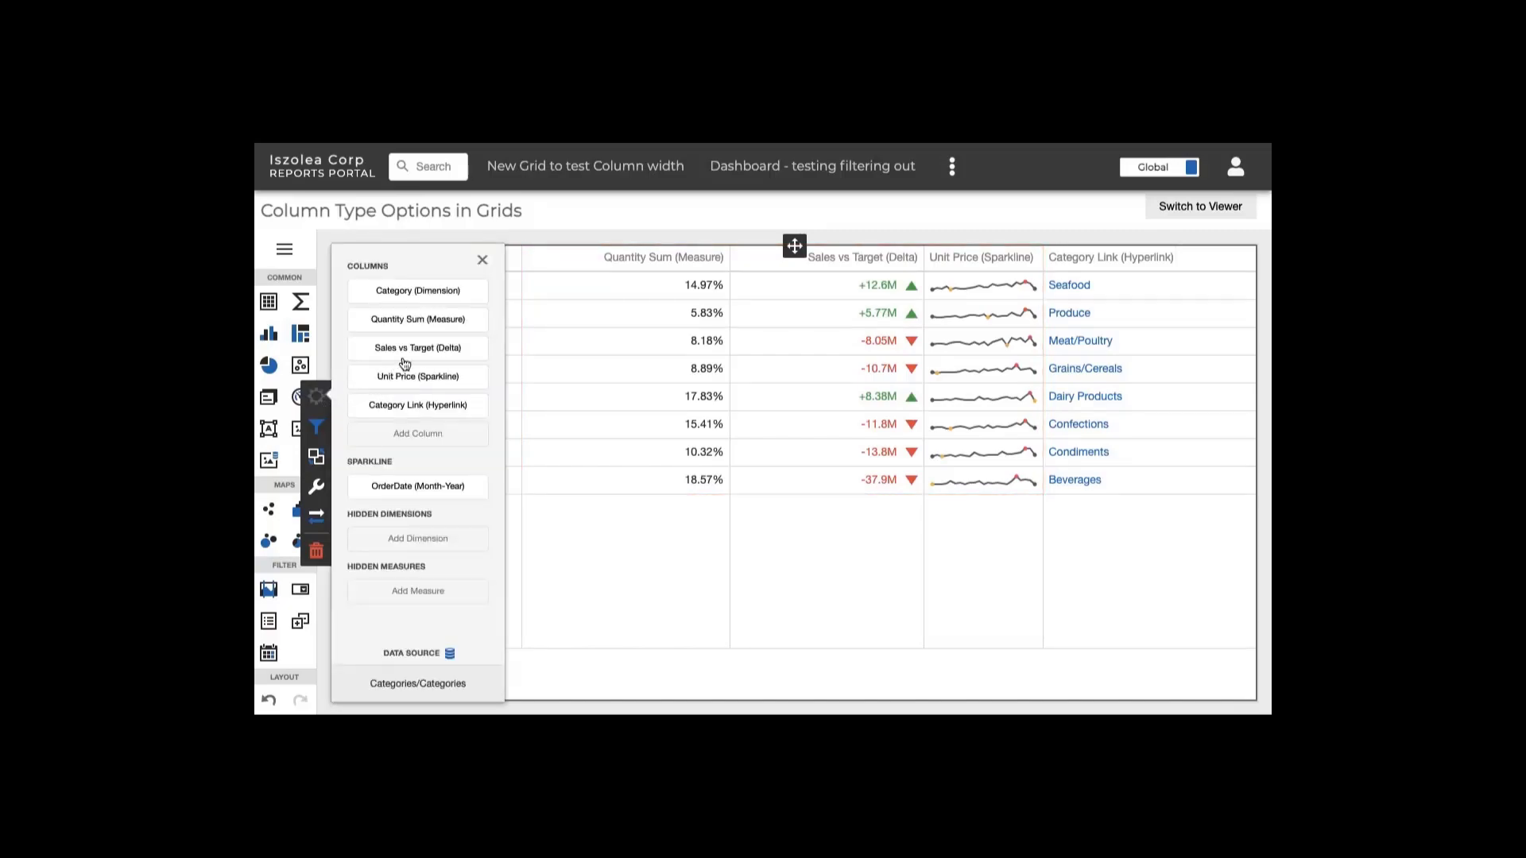
left_click(470, 320)
left_click(516, 485)
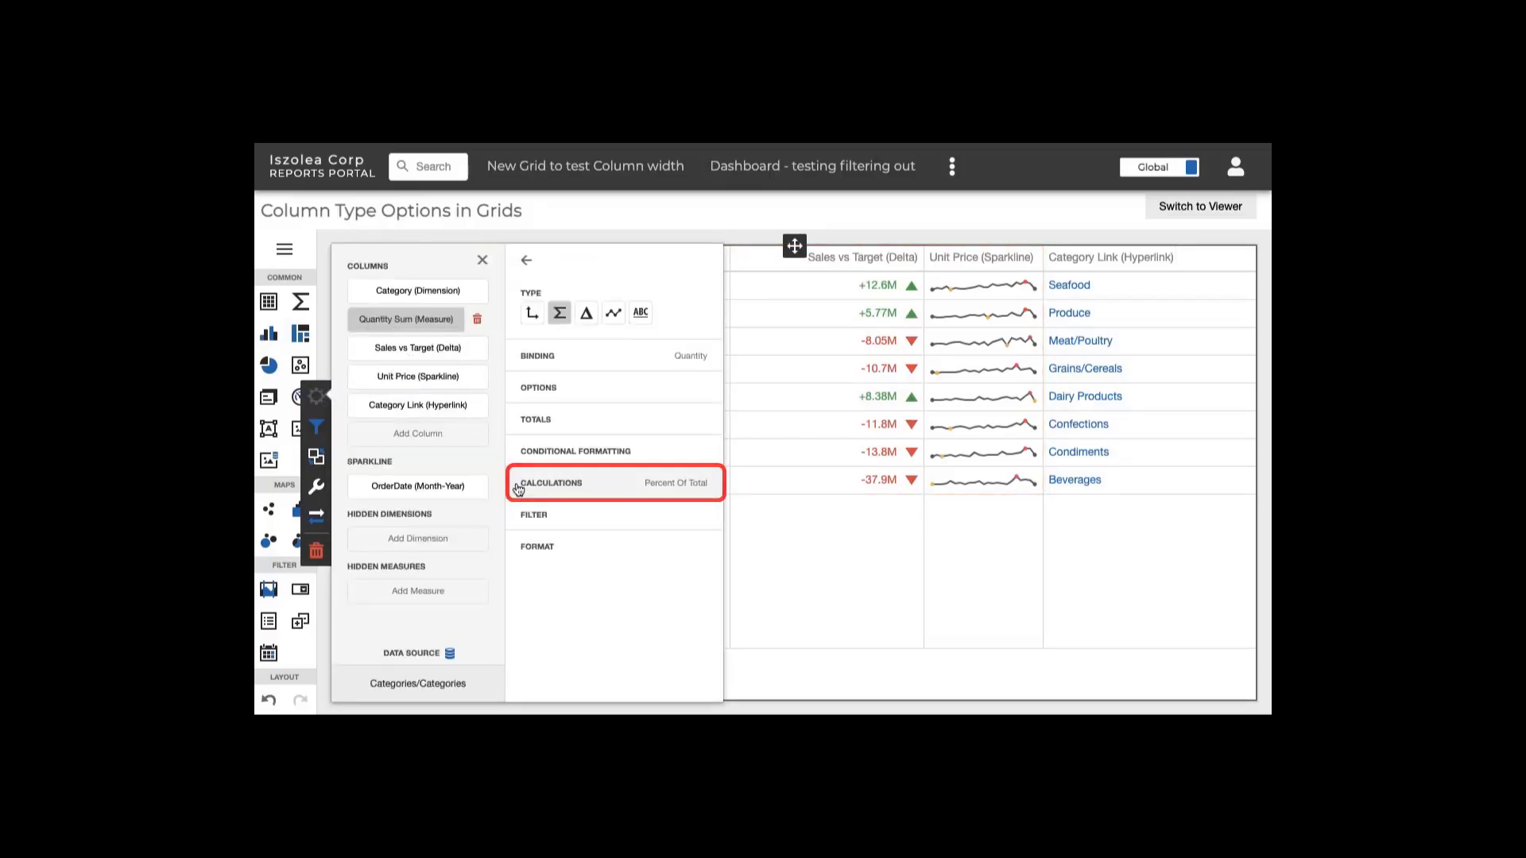
left_click(518, 486)
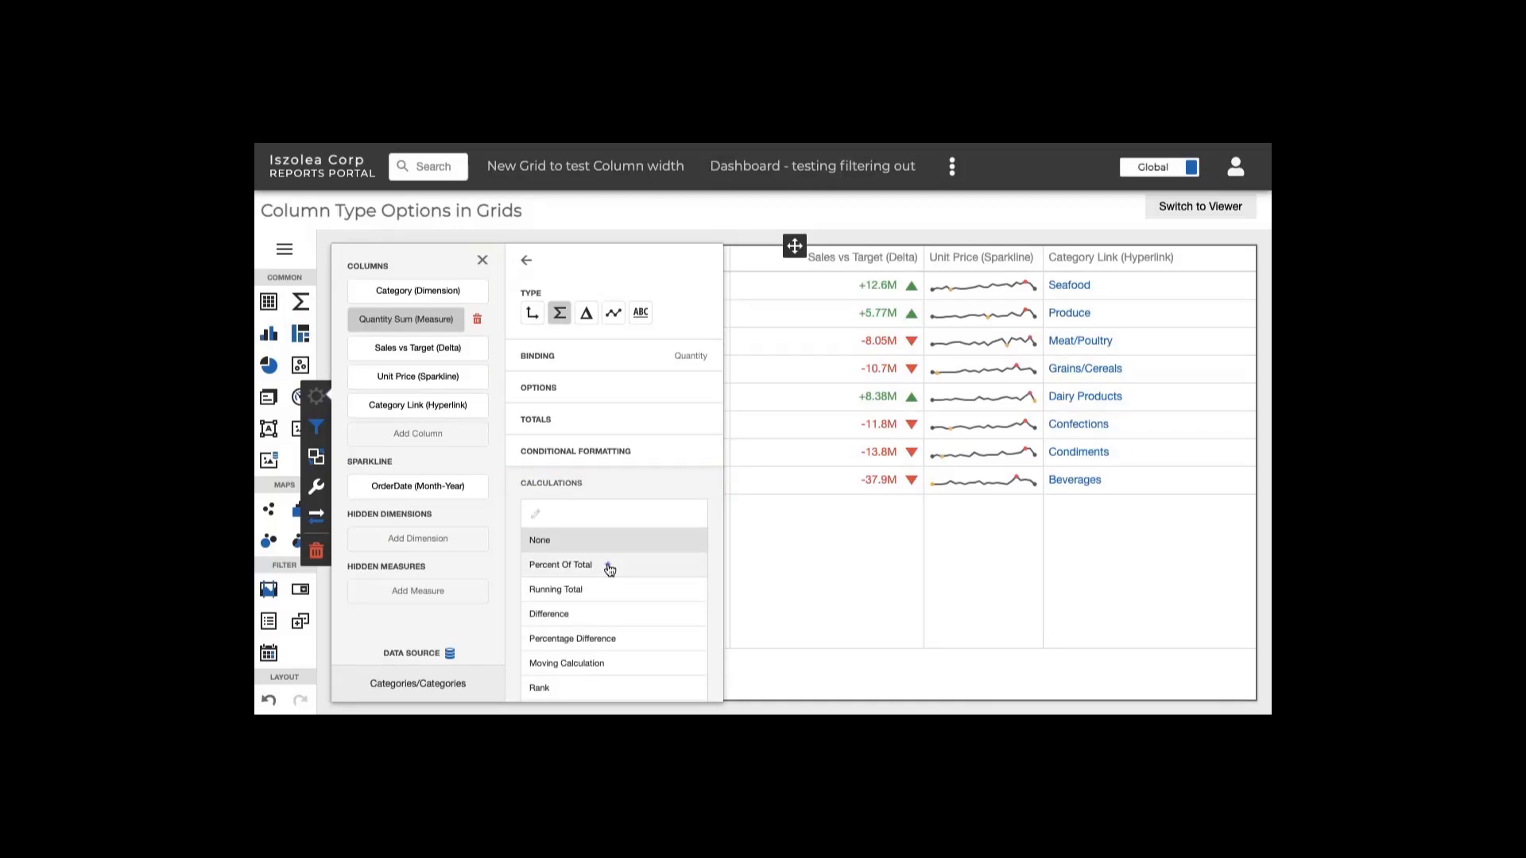
left_click(610, 570)
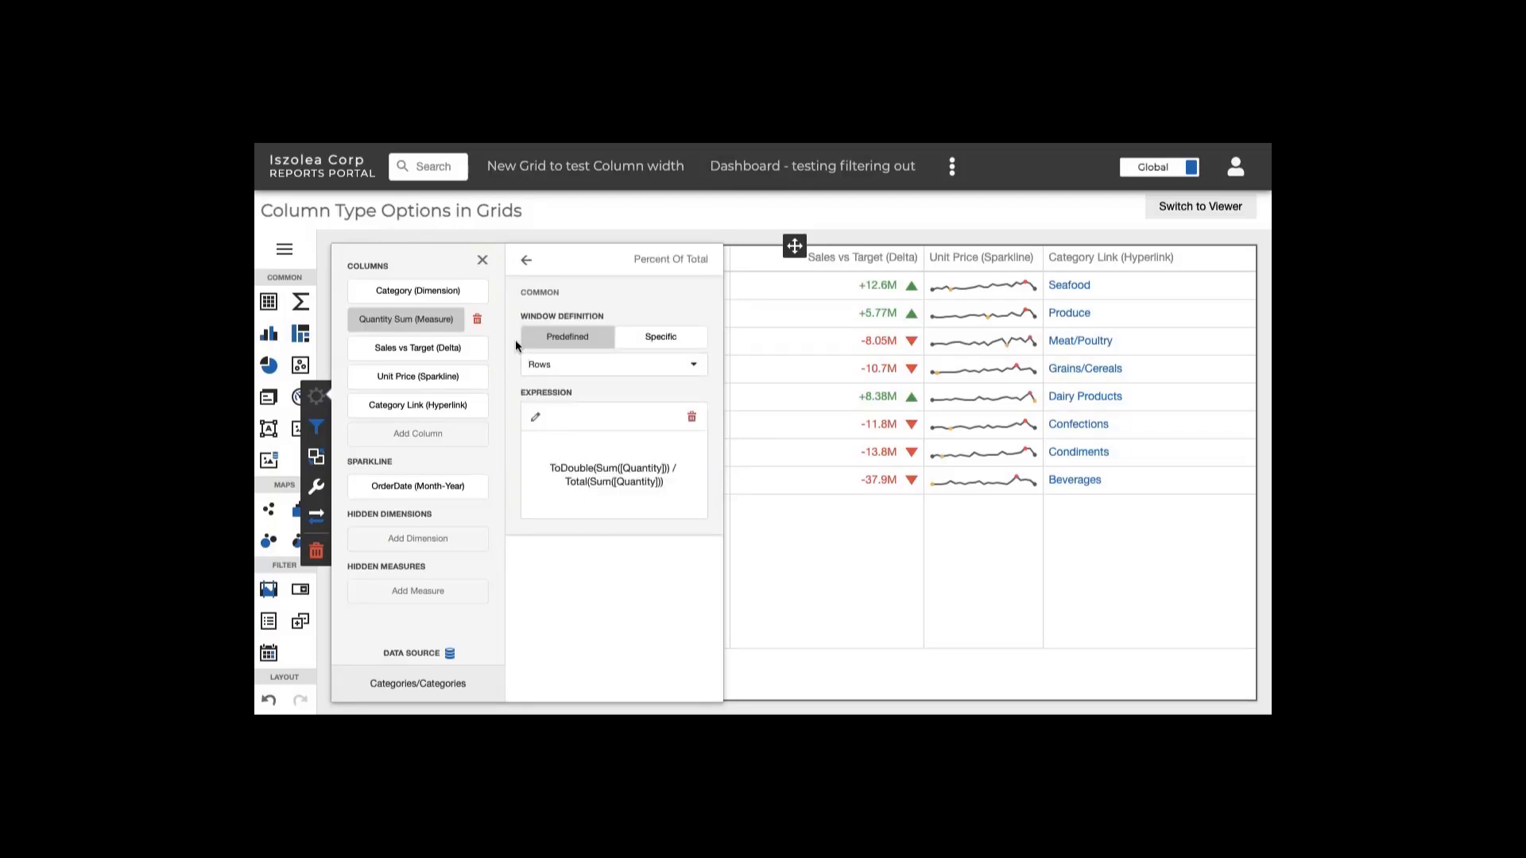
left_click(526, 260)
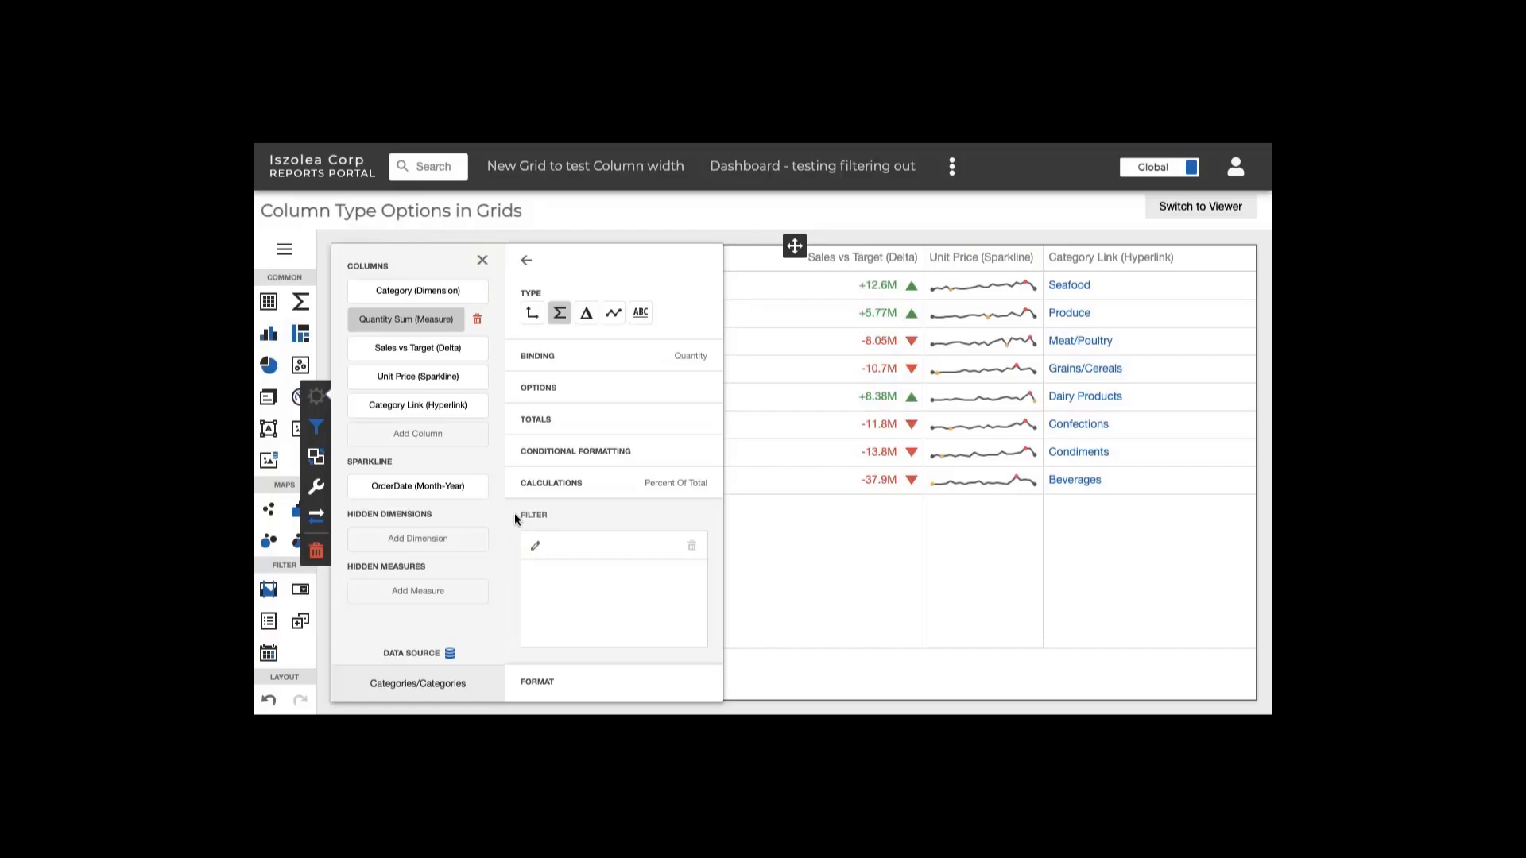
Format the Quantity Sum measure column as Percent with a precision of 0.
left_click(517, 519)
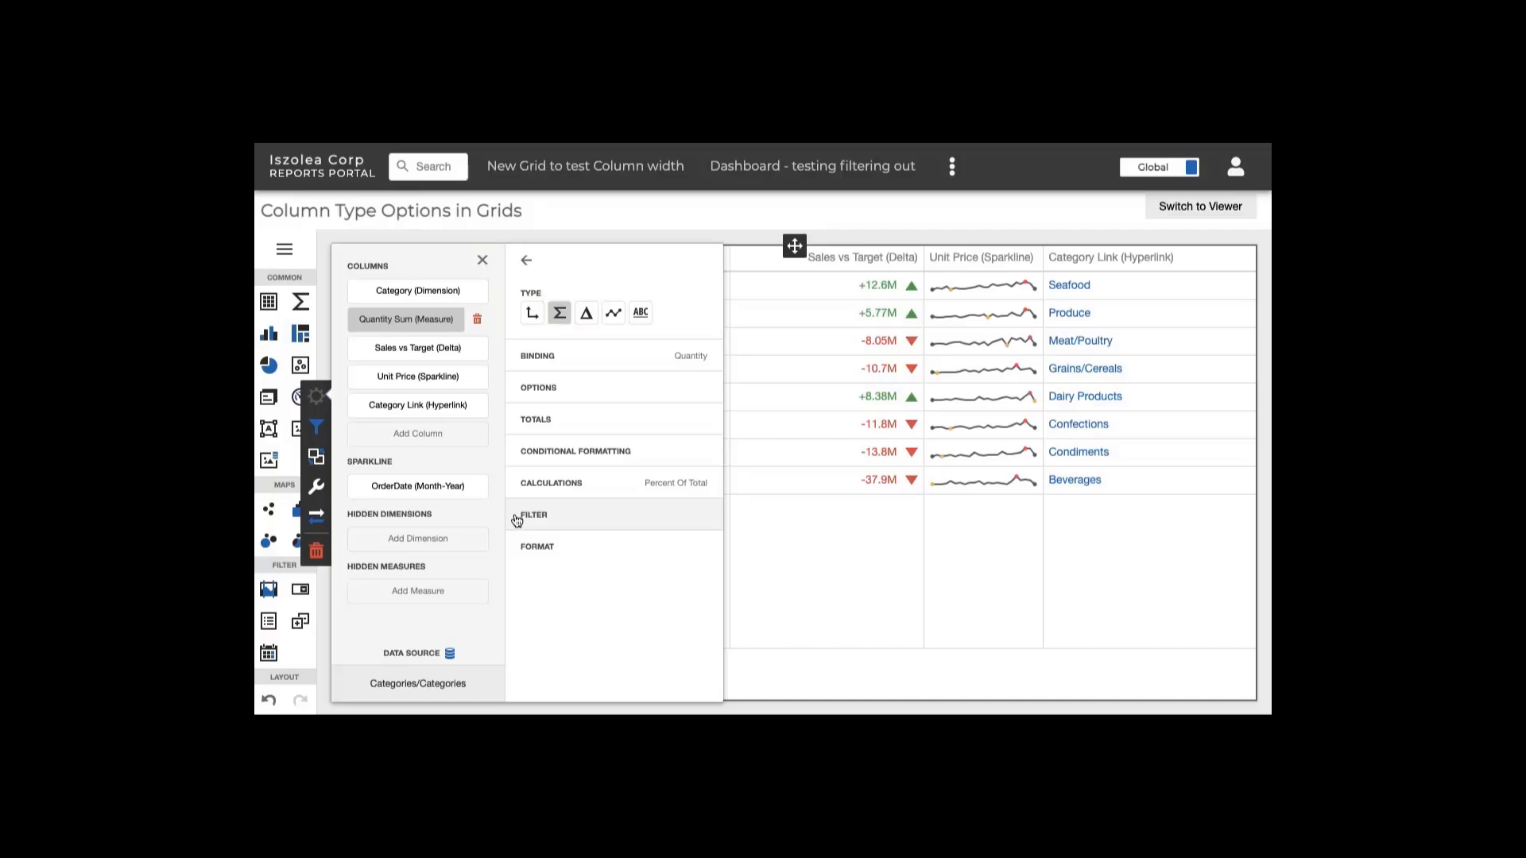
left_click(516, 549)
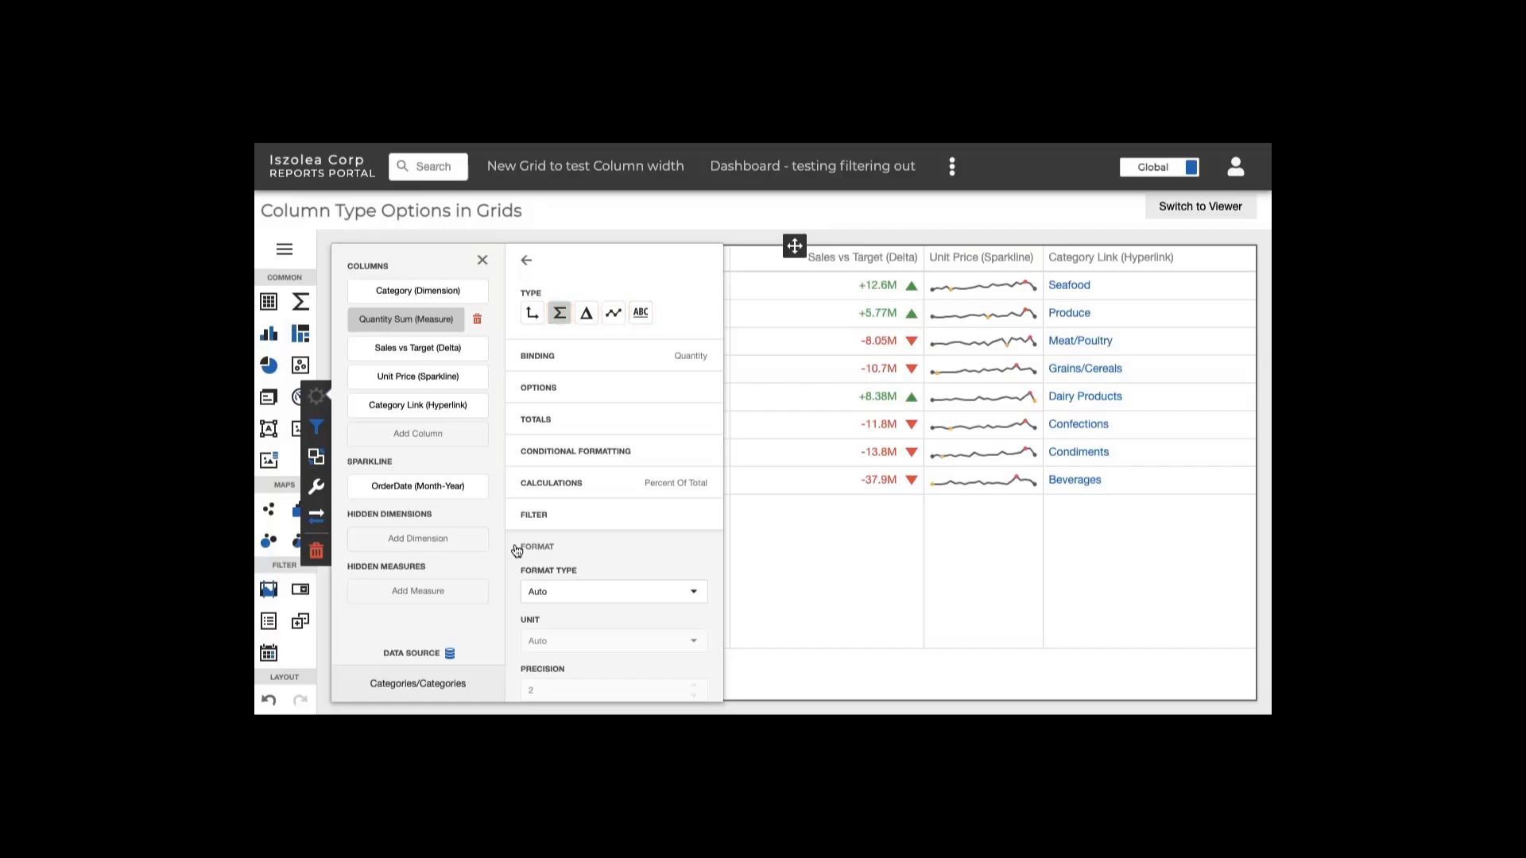
left_click(694, 593)
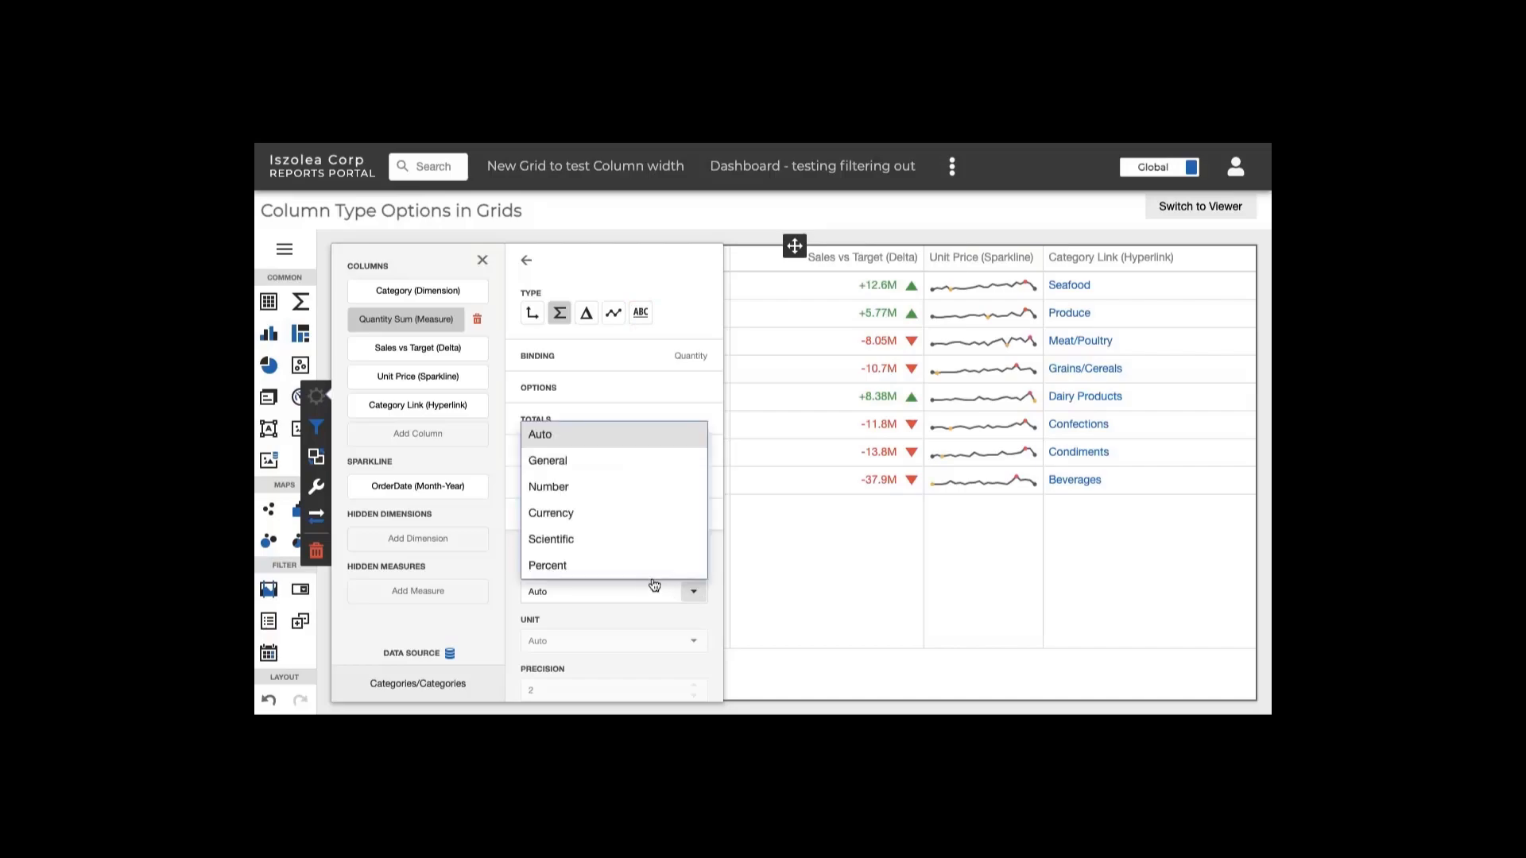
left_click(606, 566)
left_click(695, 695)
left_click(694, 694)
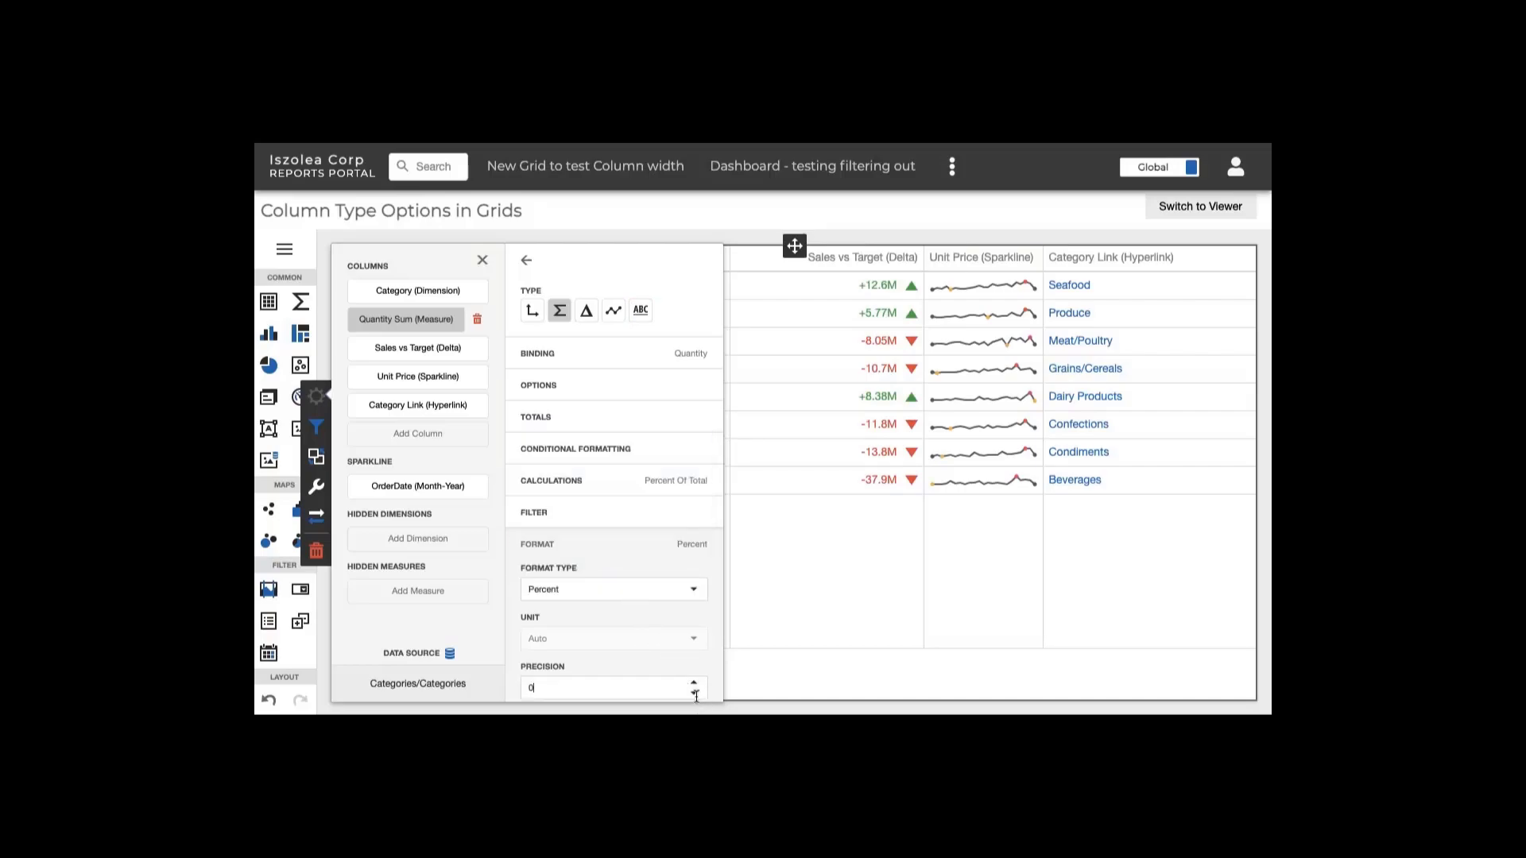
left_click(482, 260)
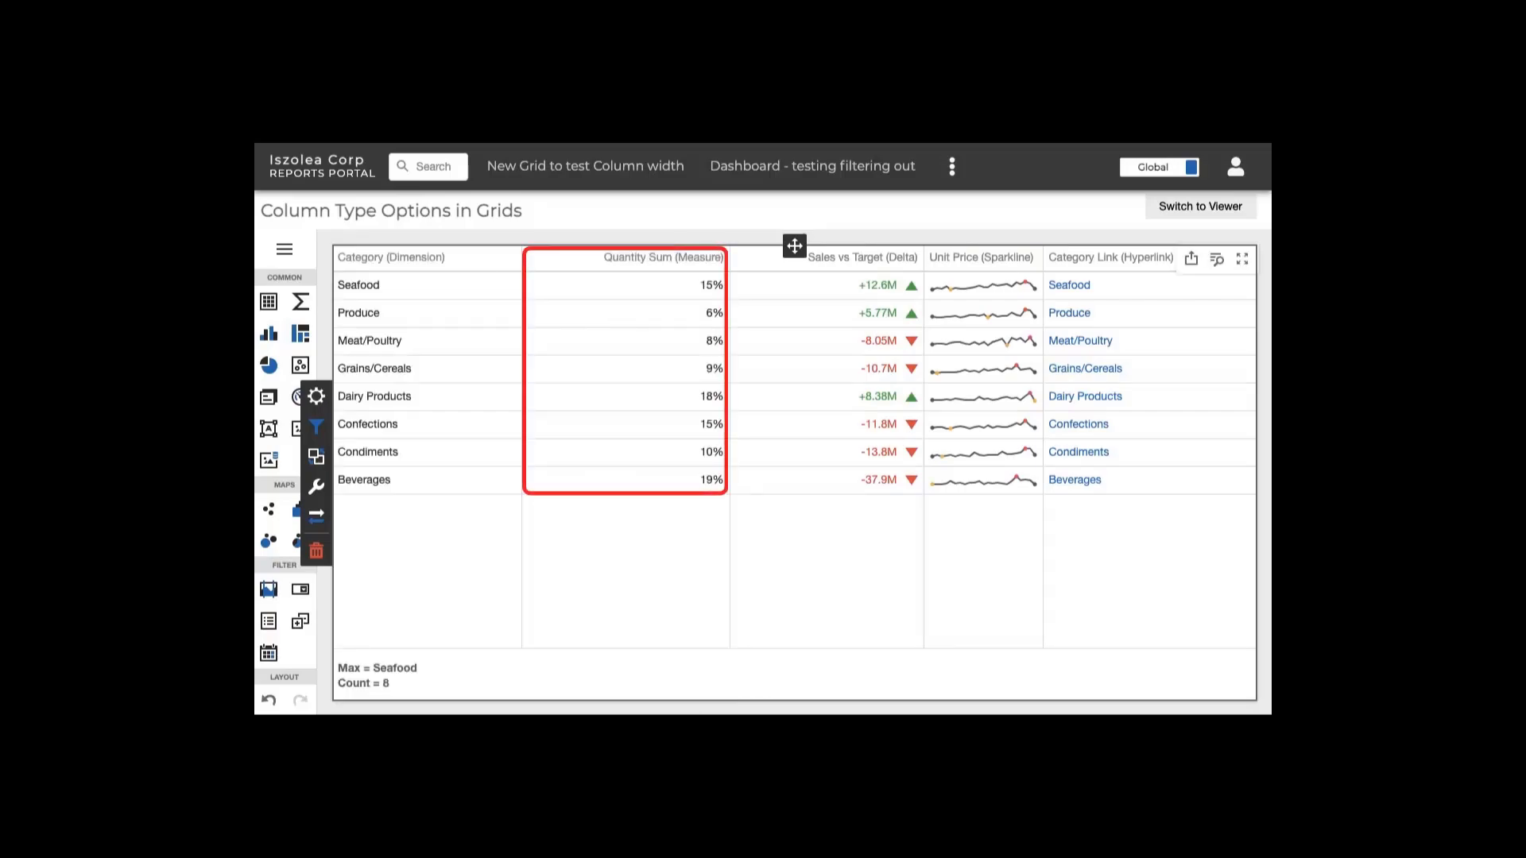
Set the Sales vs Target delta column's value type to Percent Variation.
left_click(323, 402)
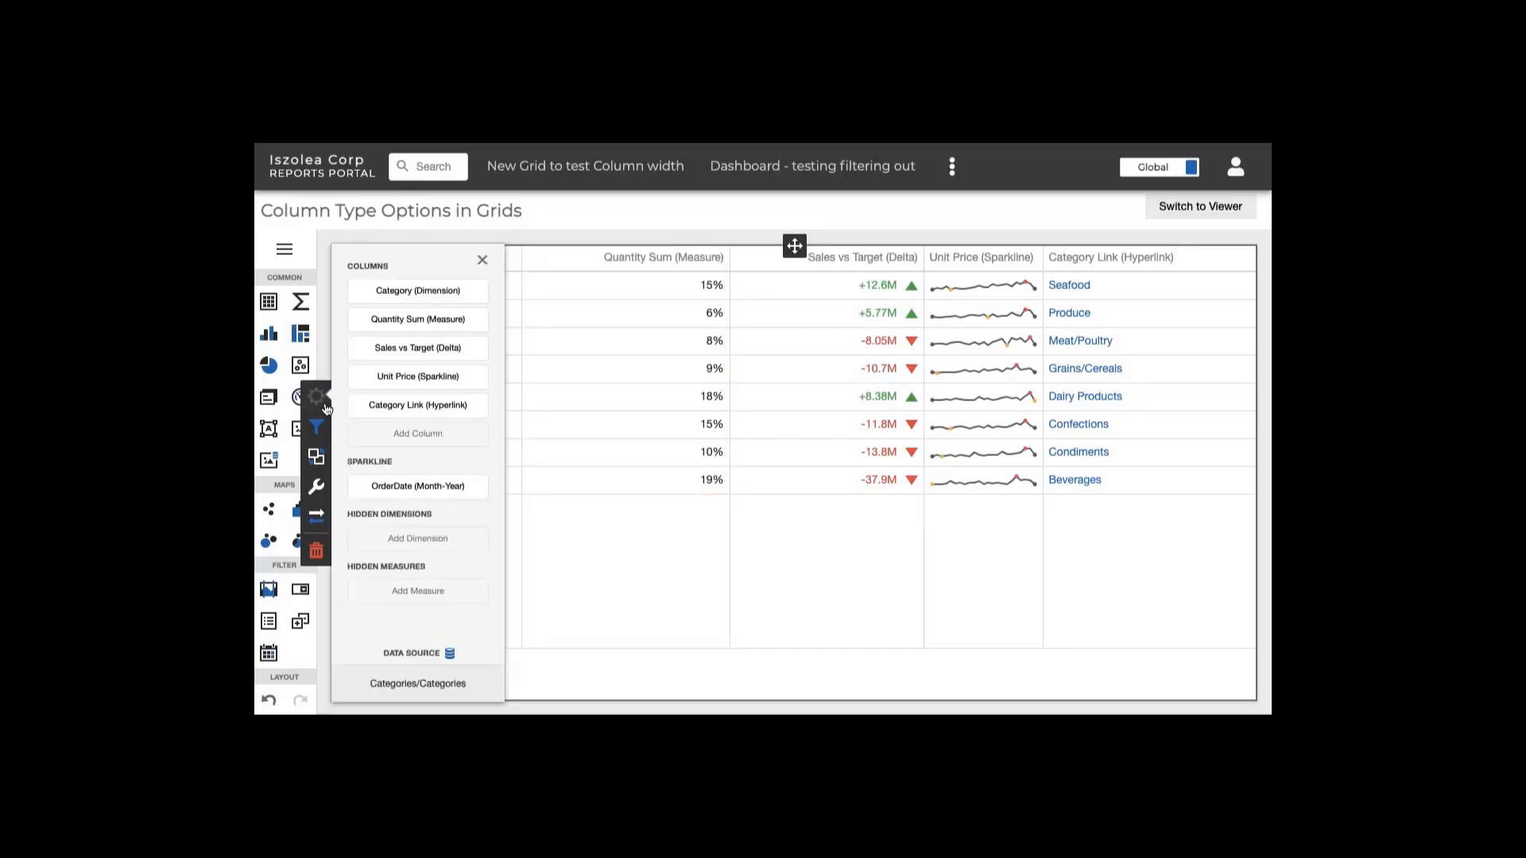
left_click(474, 354)
left_click(514, 464)
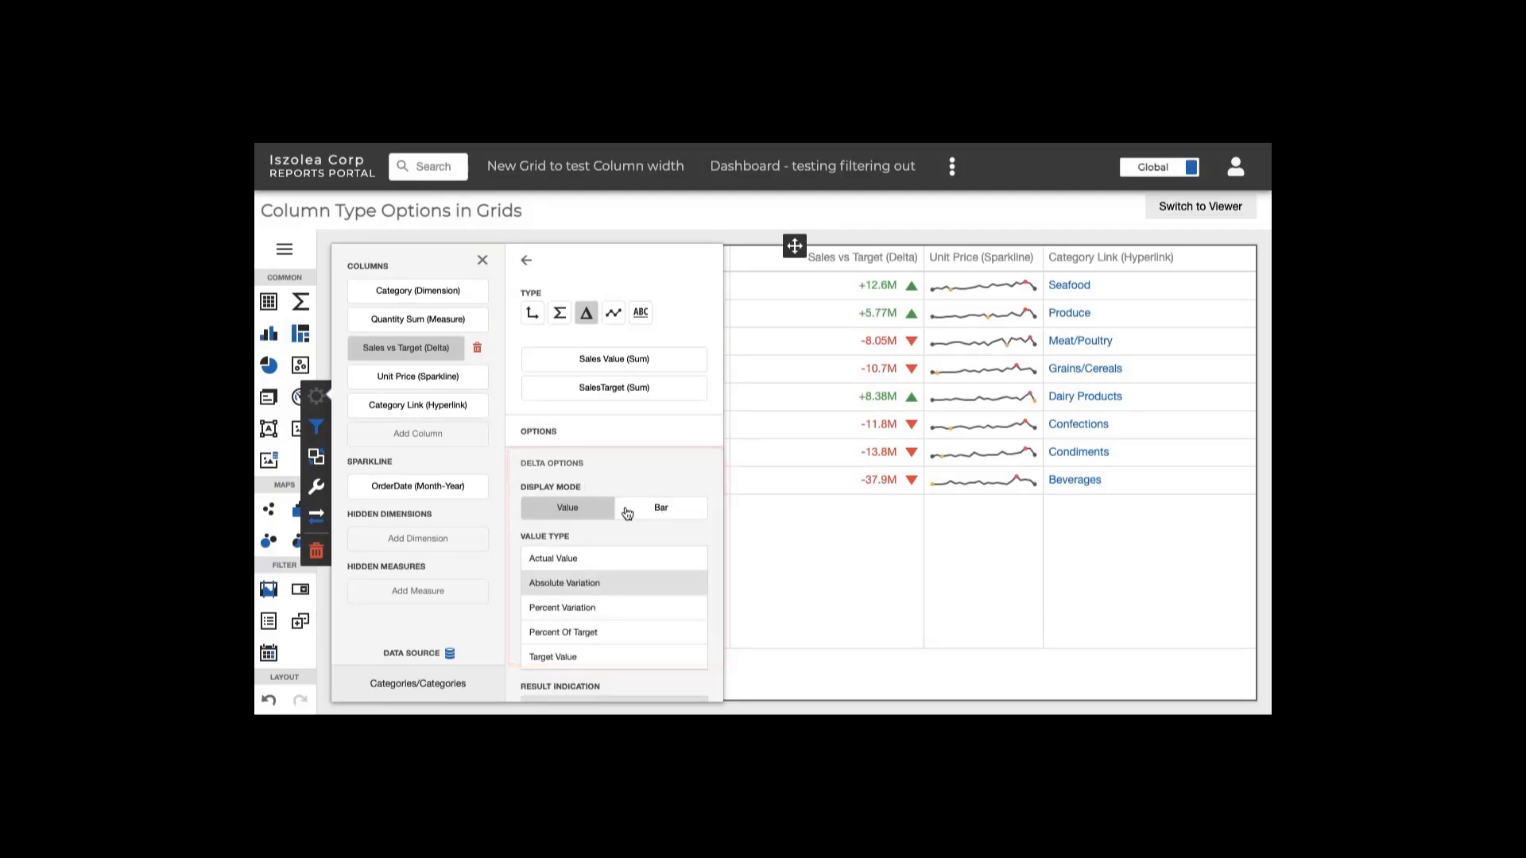
left_click(651, 508)
left_click(612, 606)
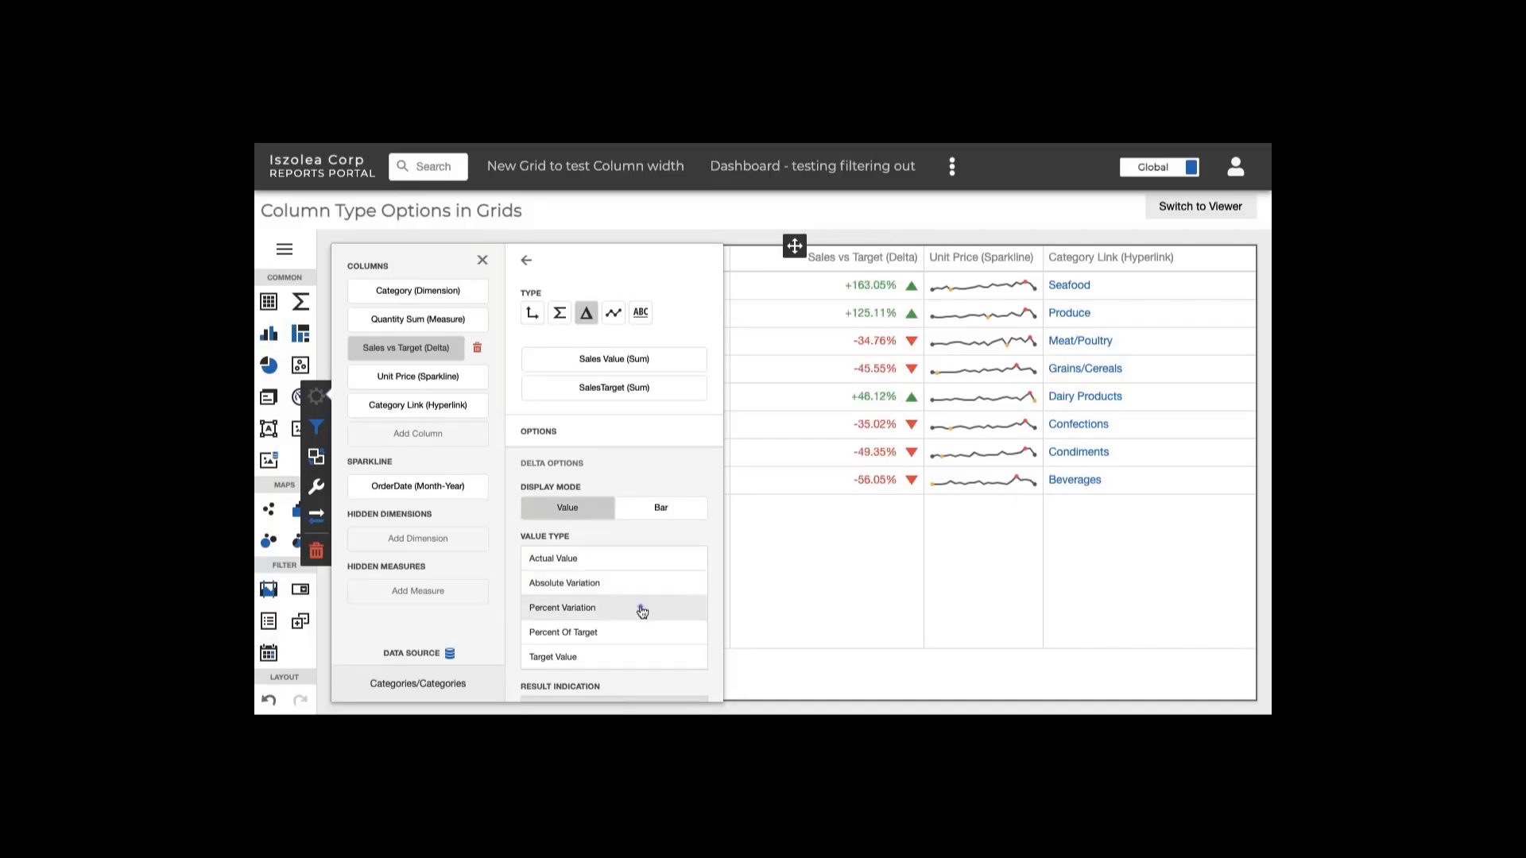
Try the Less Is Good, Warning If Greater and Warning If Less result indications on the delta column, ending on Greater Is Good.
scroll(636, 592, "down", 3)
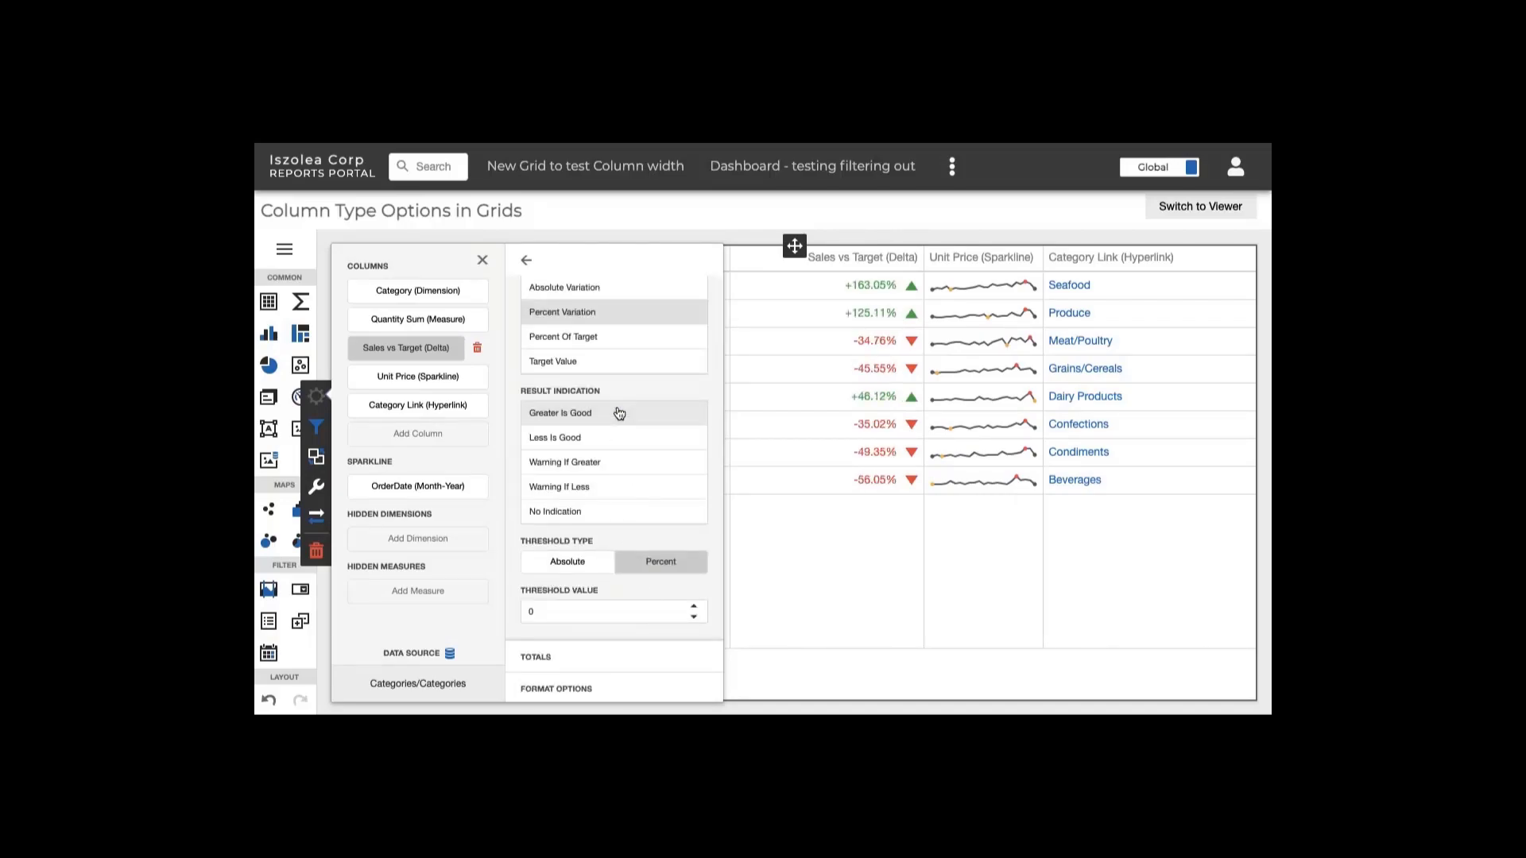
left_click(618, 437)
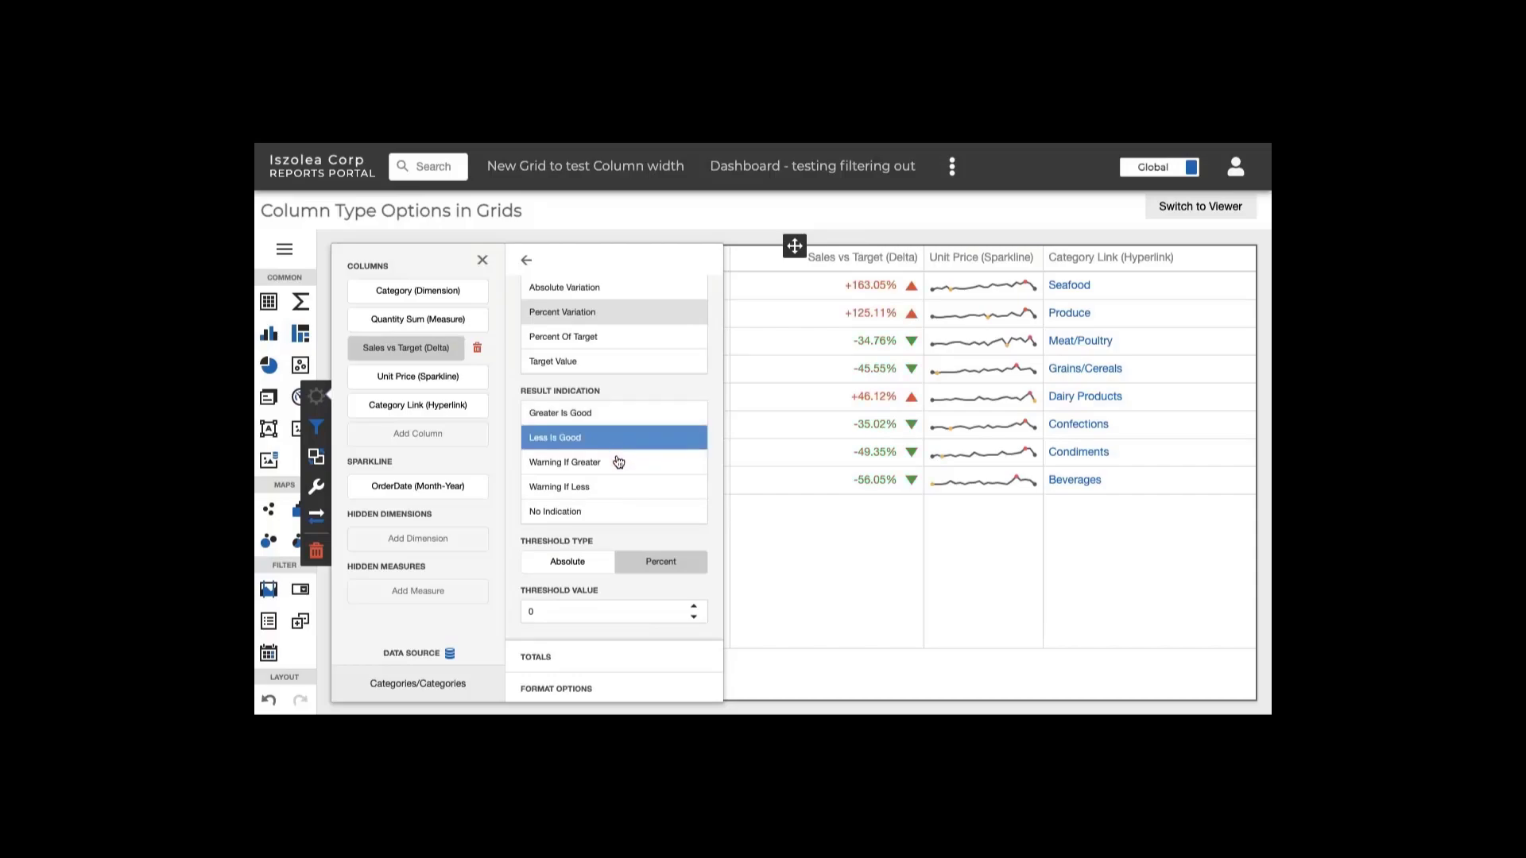
left_click(618, 460)
left_click(618, 489)
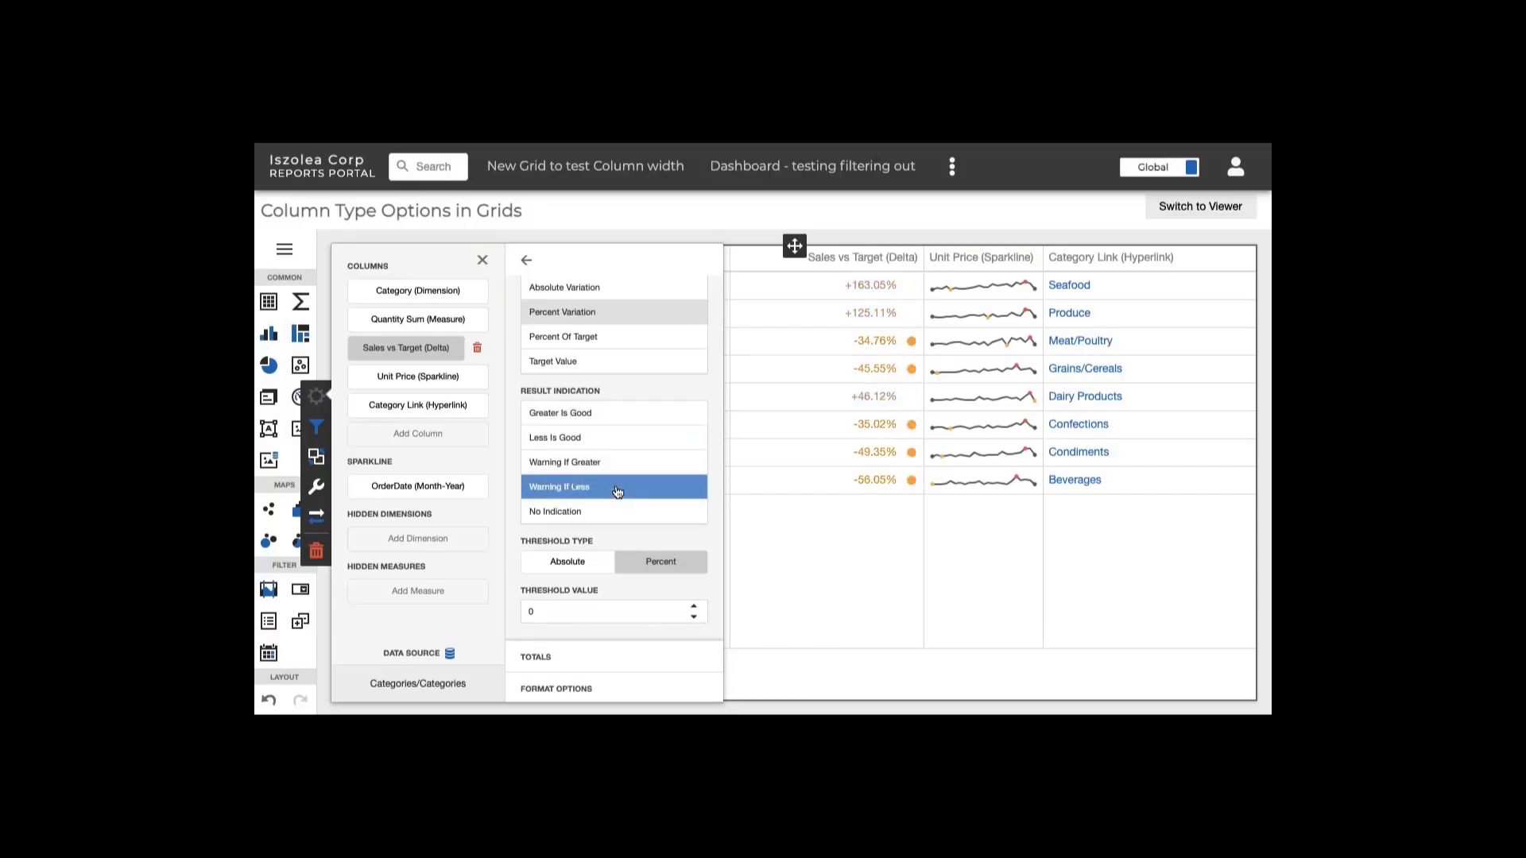
left_click(618, 413)
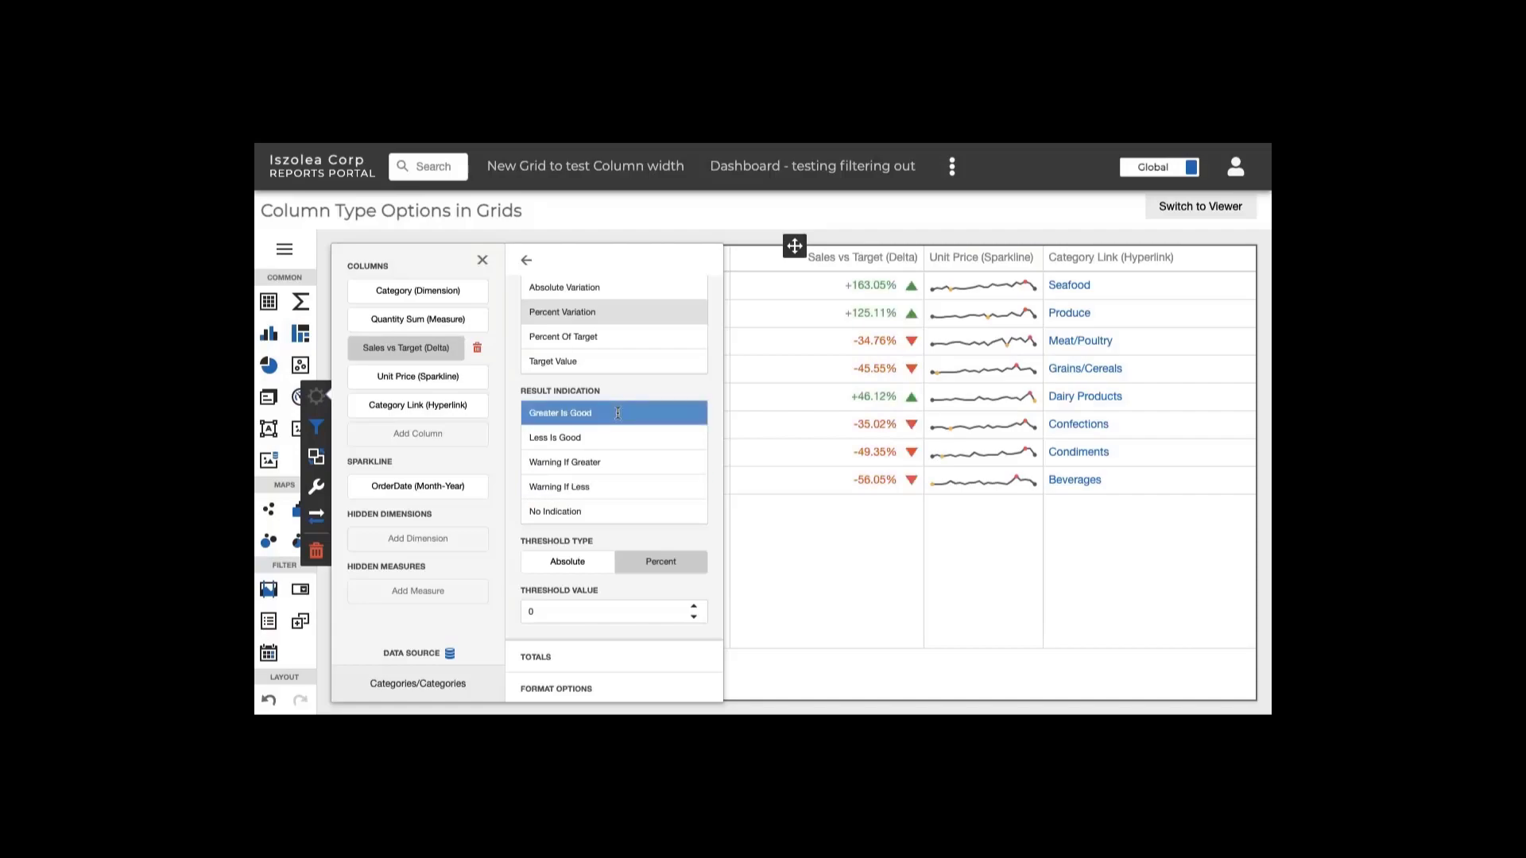
Set the threshold value of the Sales vs Target delta column to 40.
left_click(525, 611)
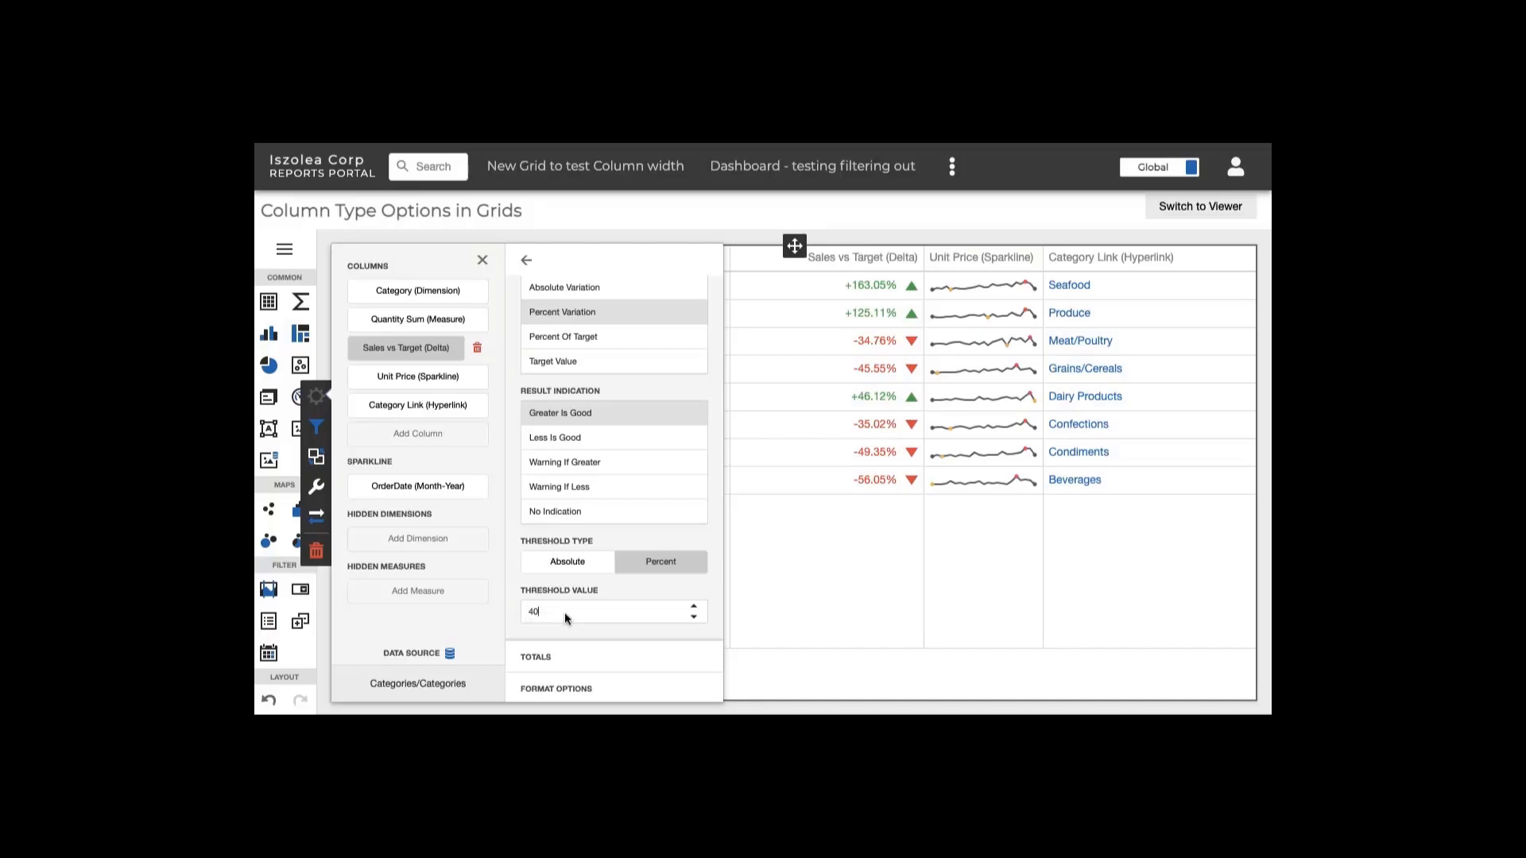
key("Return")
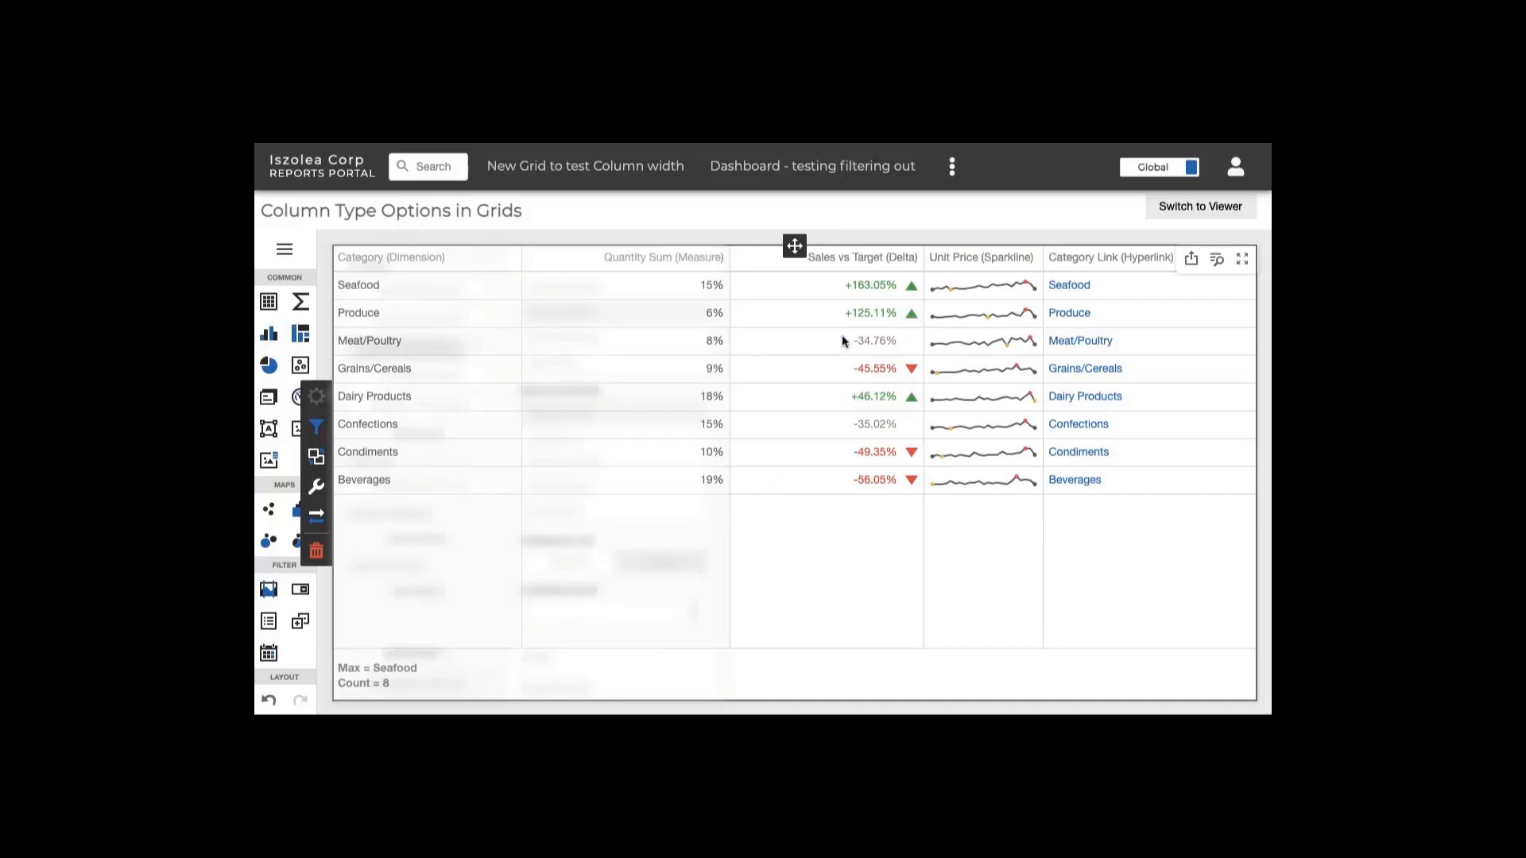
left_click(607, 312)
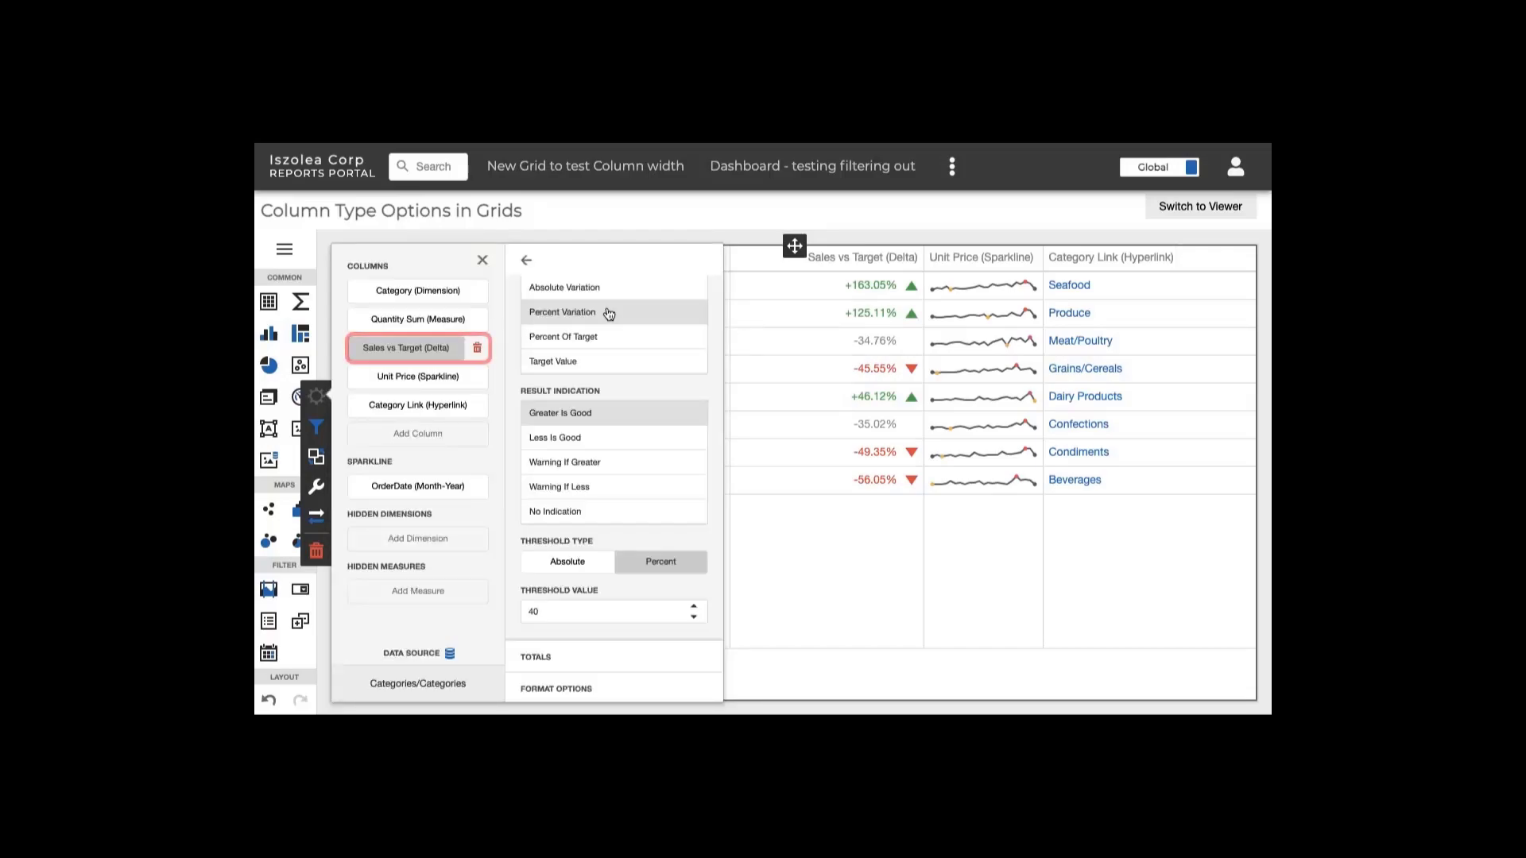
Set the precision of the Sales vs Target delta column's Percent Variation format to 1.
left_click(609, 677)
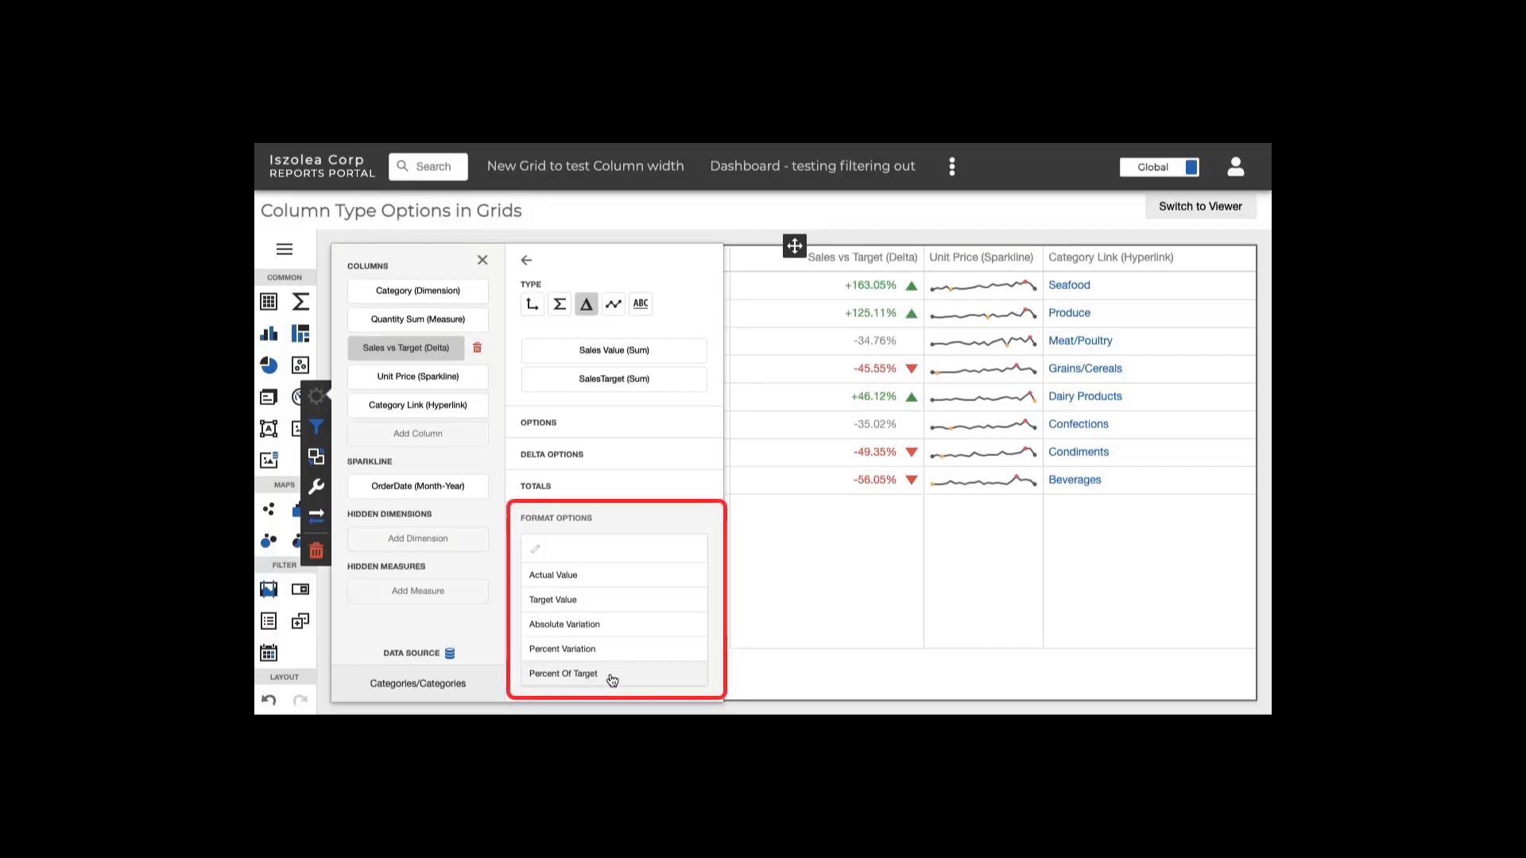
left_click(619, 649)
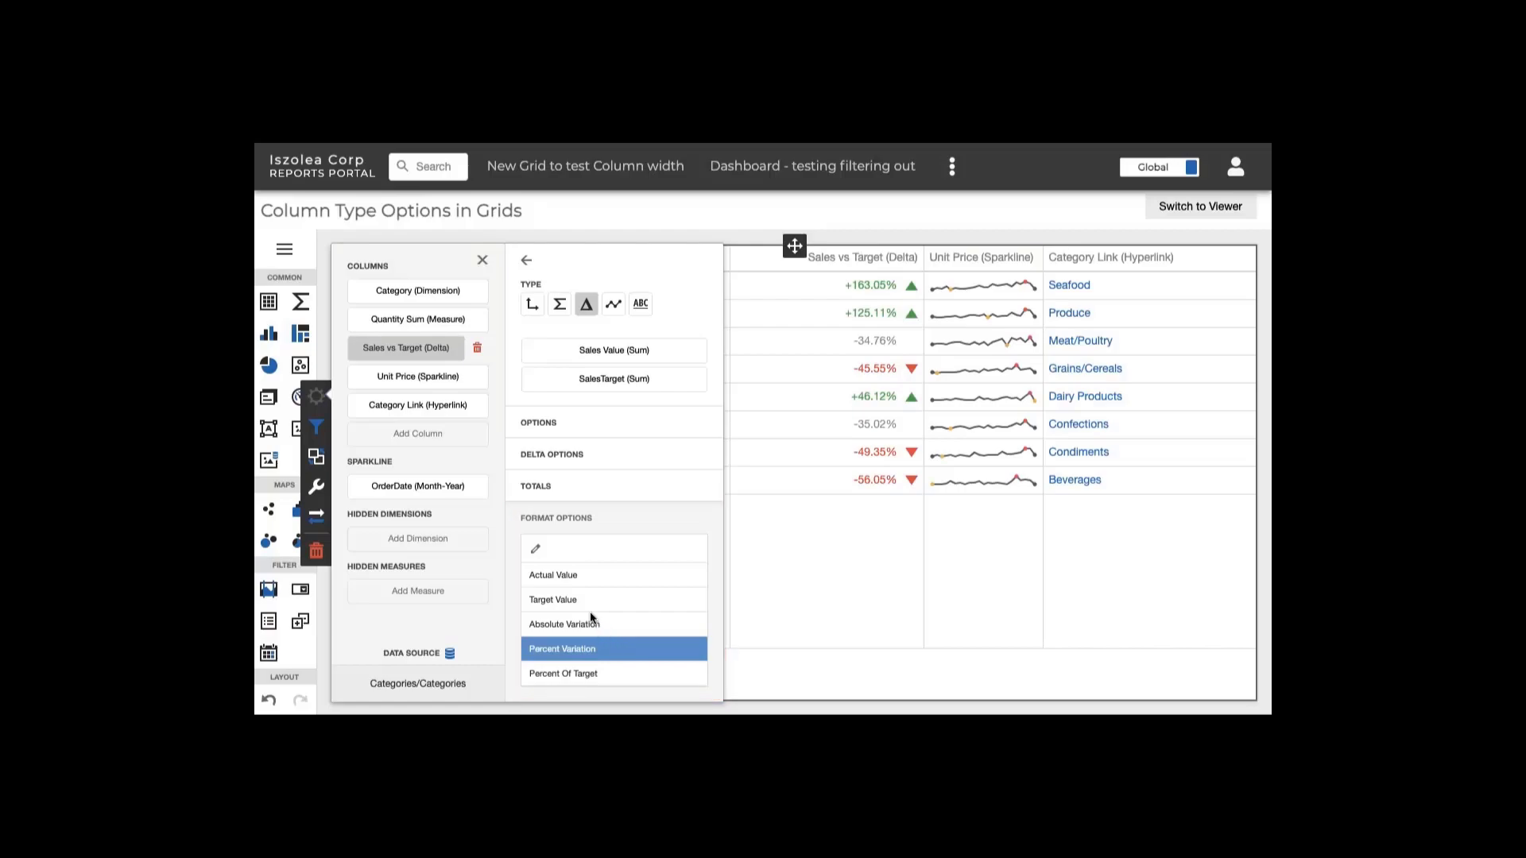
left_click(537, 552)
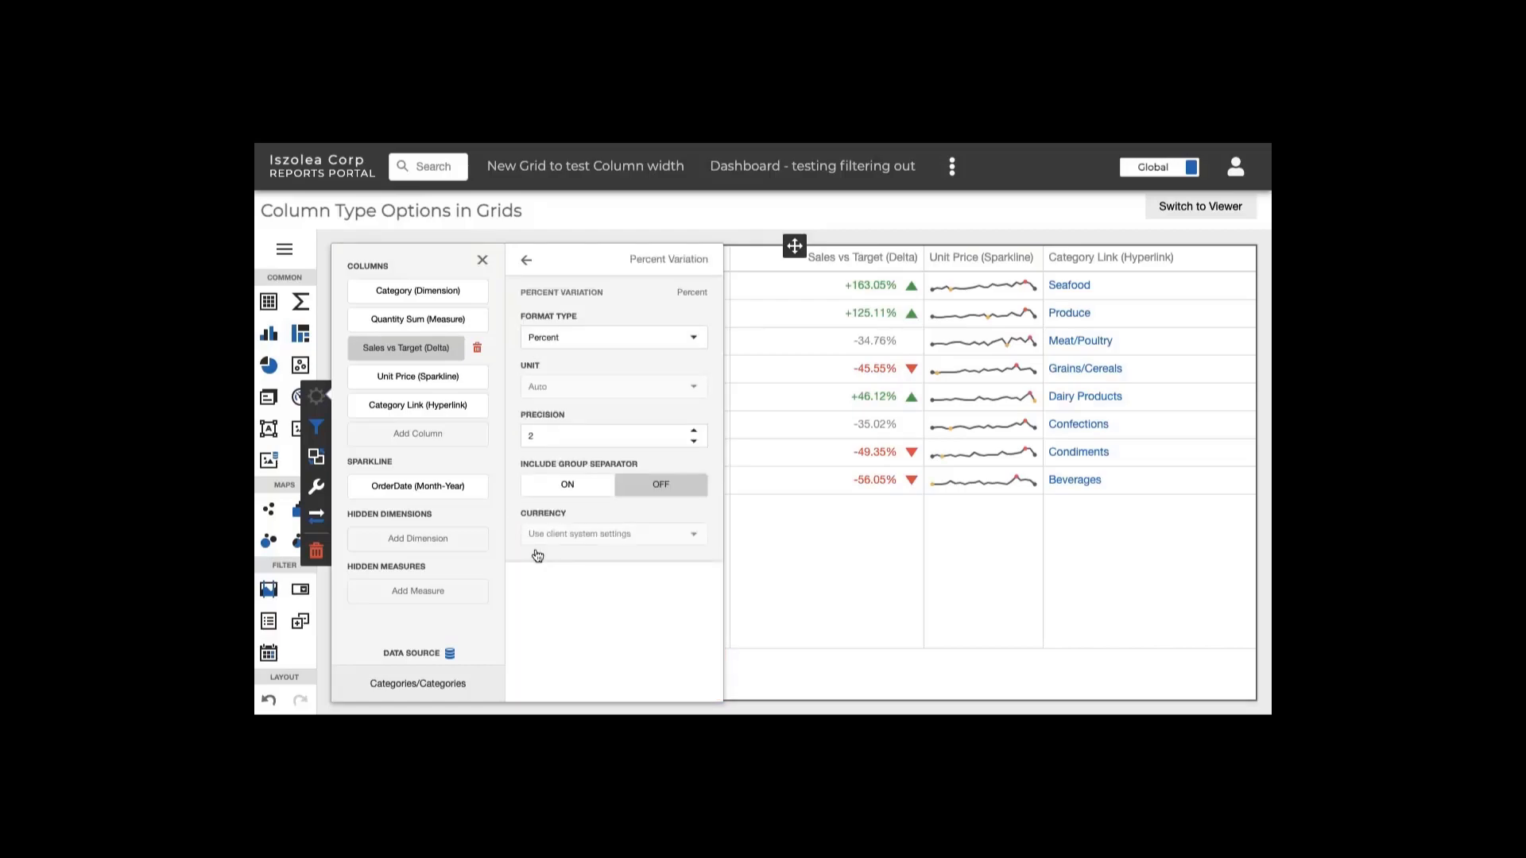
left_click(694, 442)
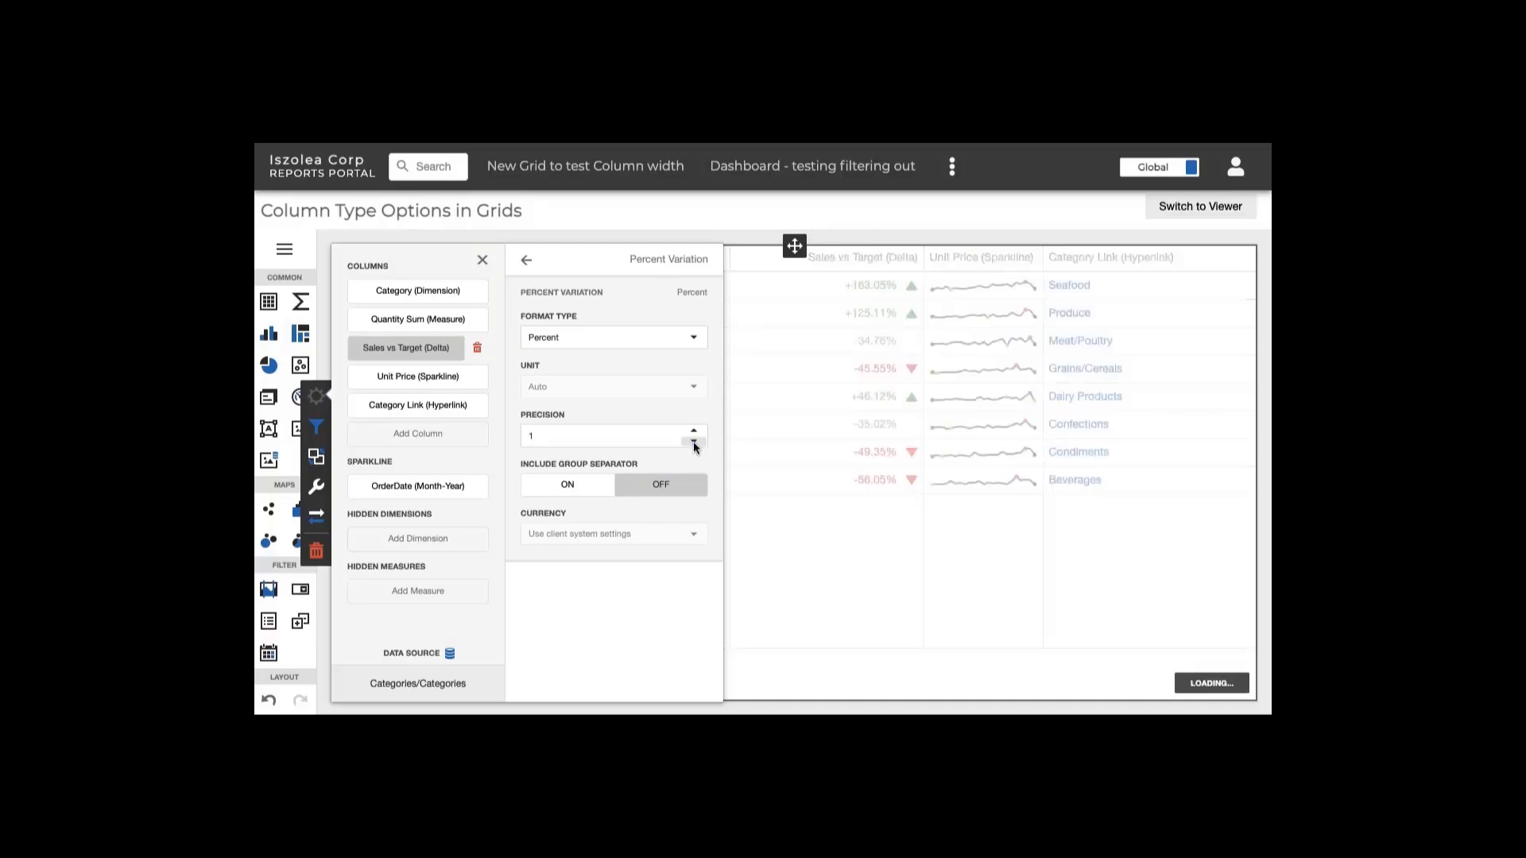
key("Escape")
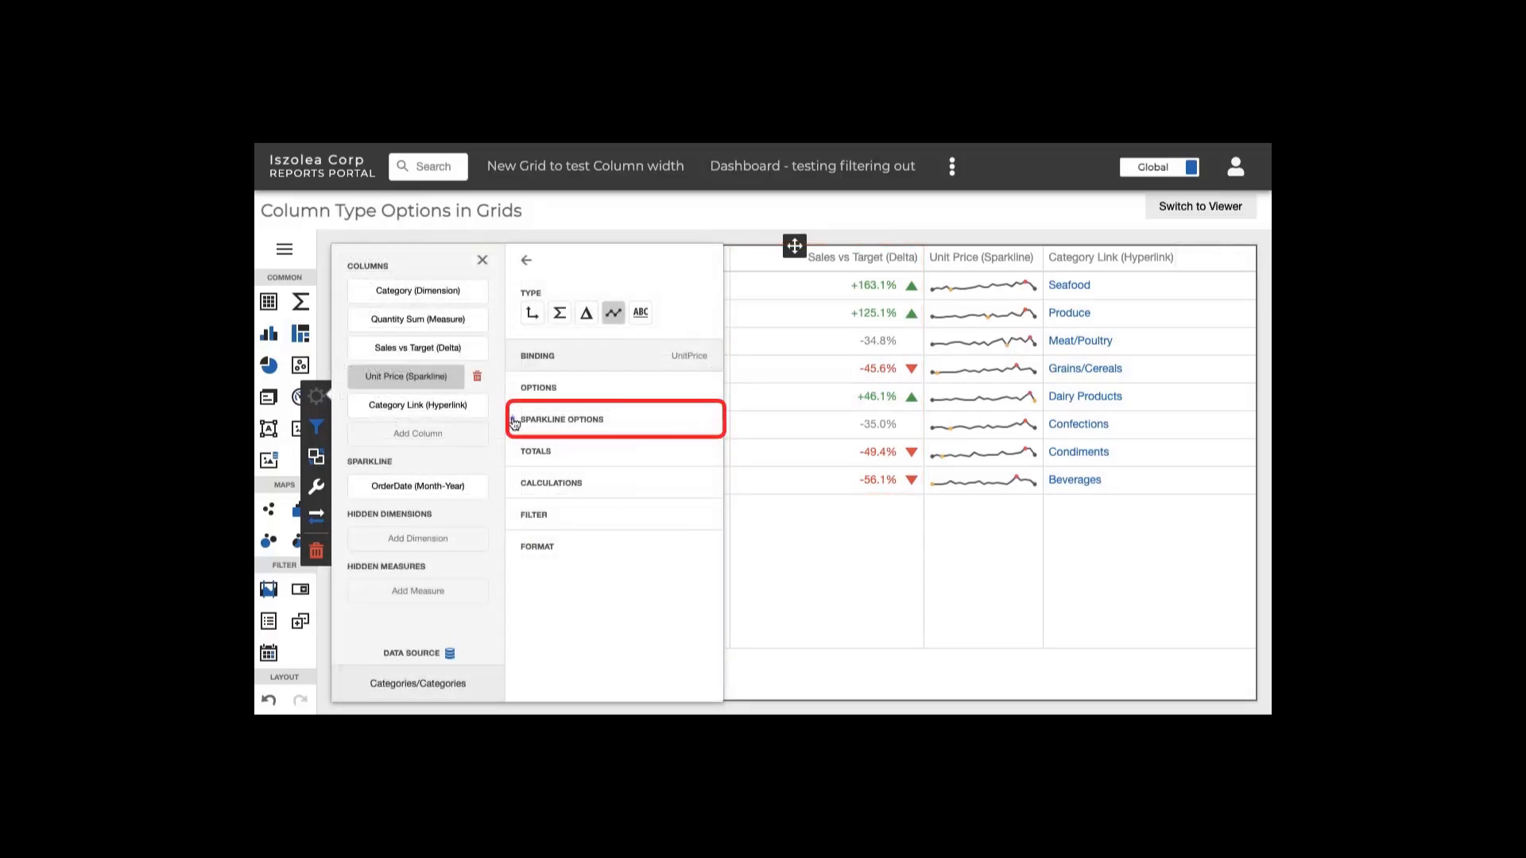
Try the area and bar view types in the Unit Price sparkline column's options, ending on the line view.
left_click(514, 423)
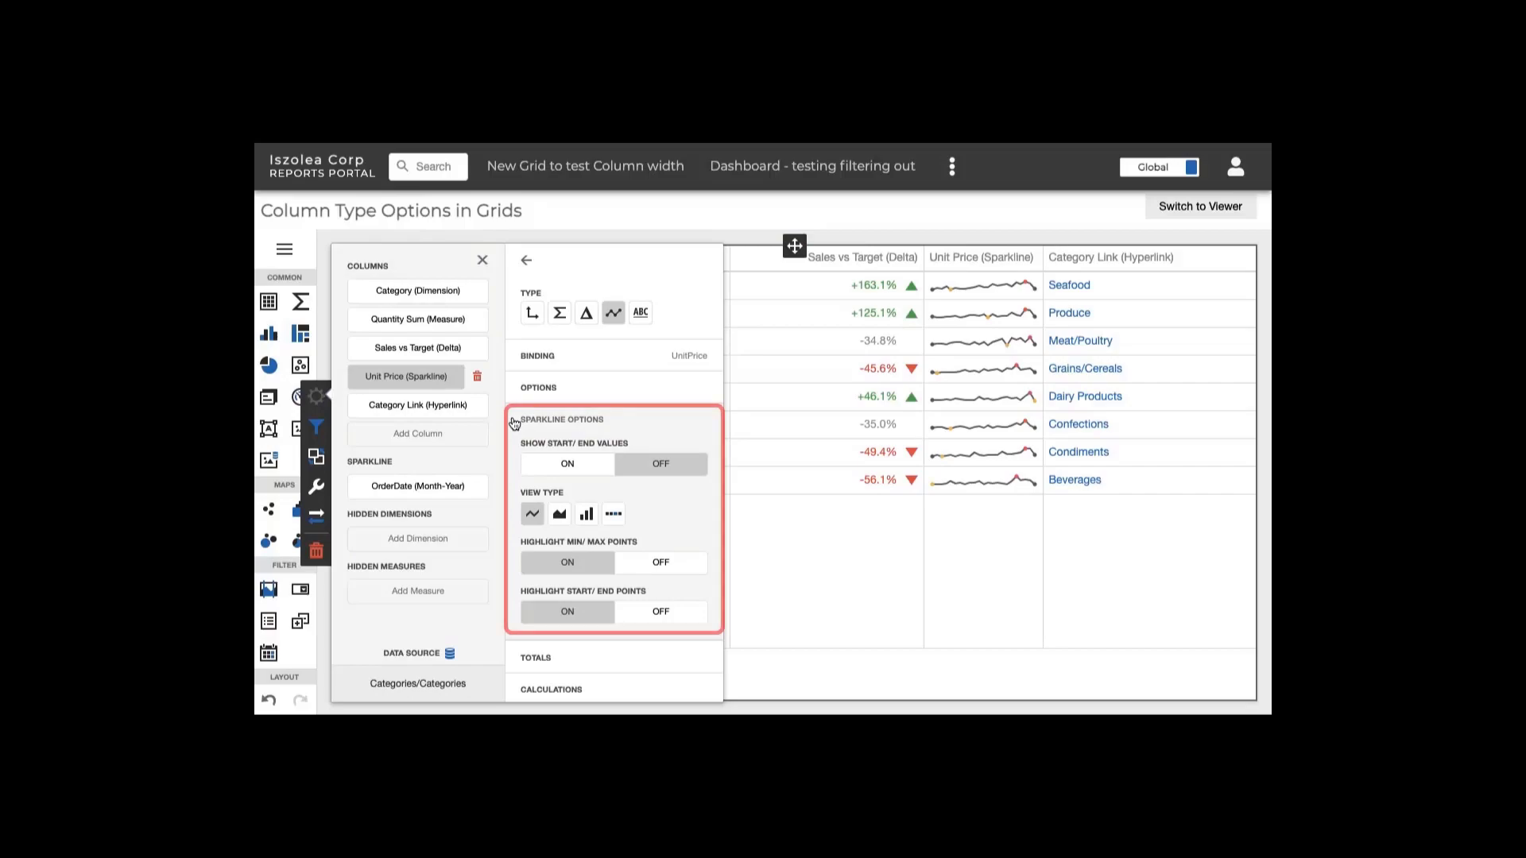
left_click(560, 515)
left_click(586, 515)
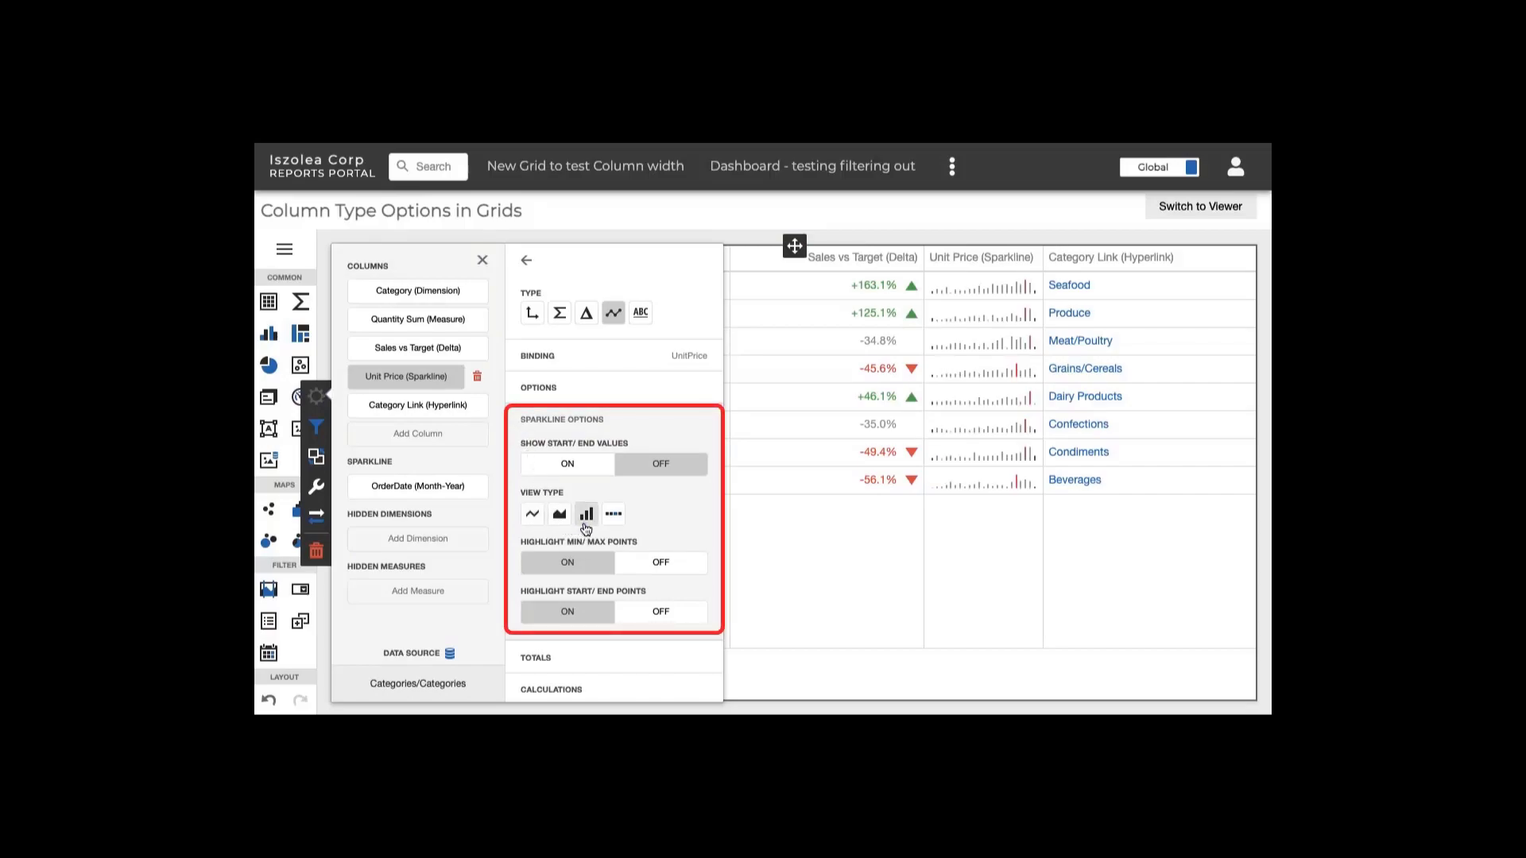
left_click(533, 516)
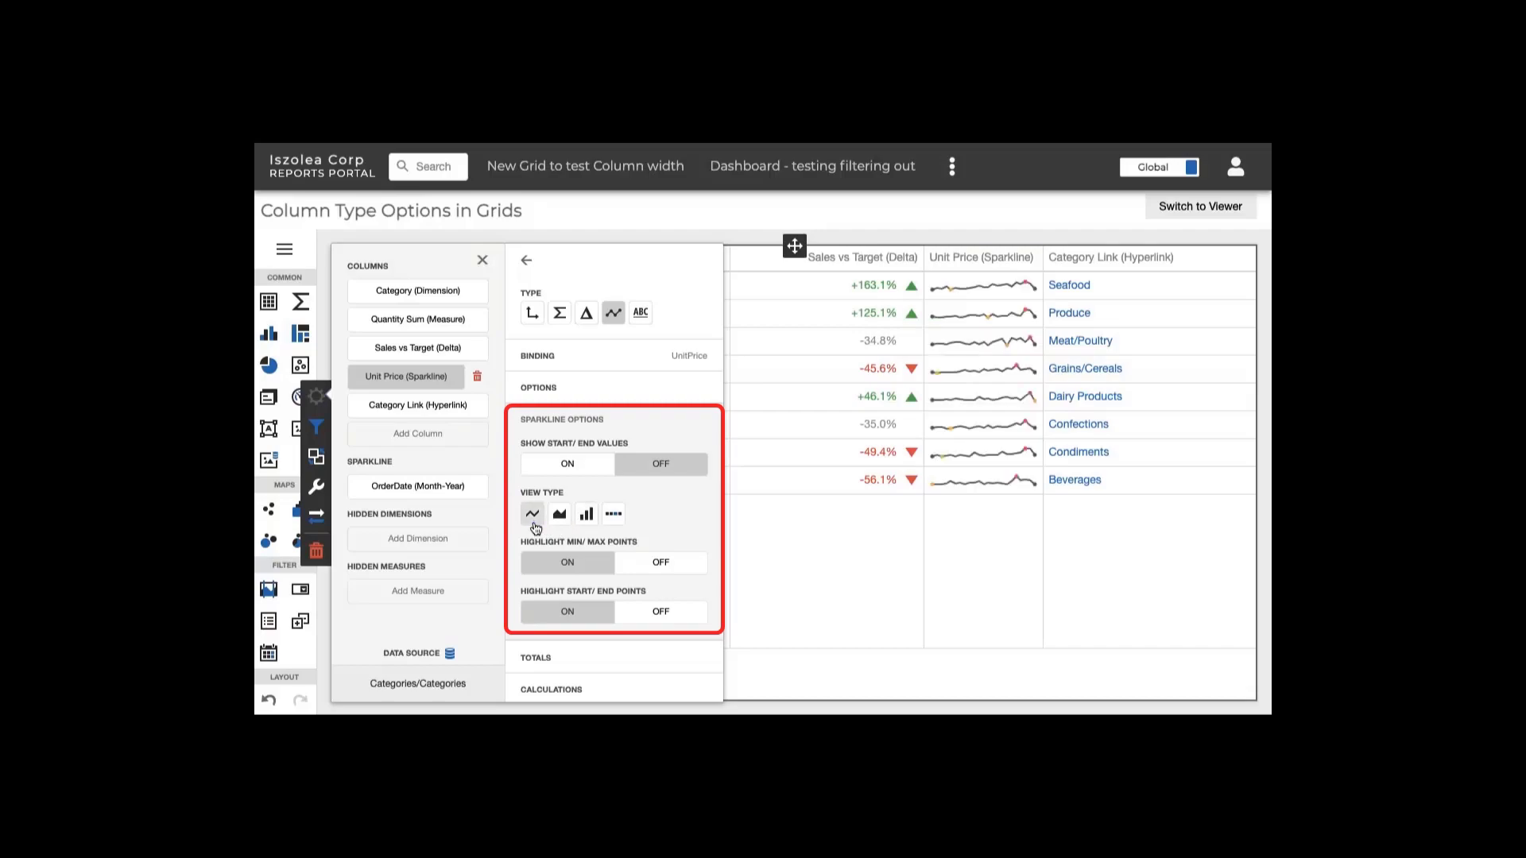
Show start/end values on the Unit Price sparkline and turn off highlighting of min/max points and start/end points.
left_click(593, 466)
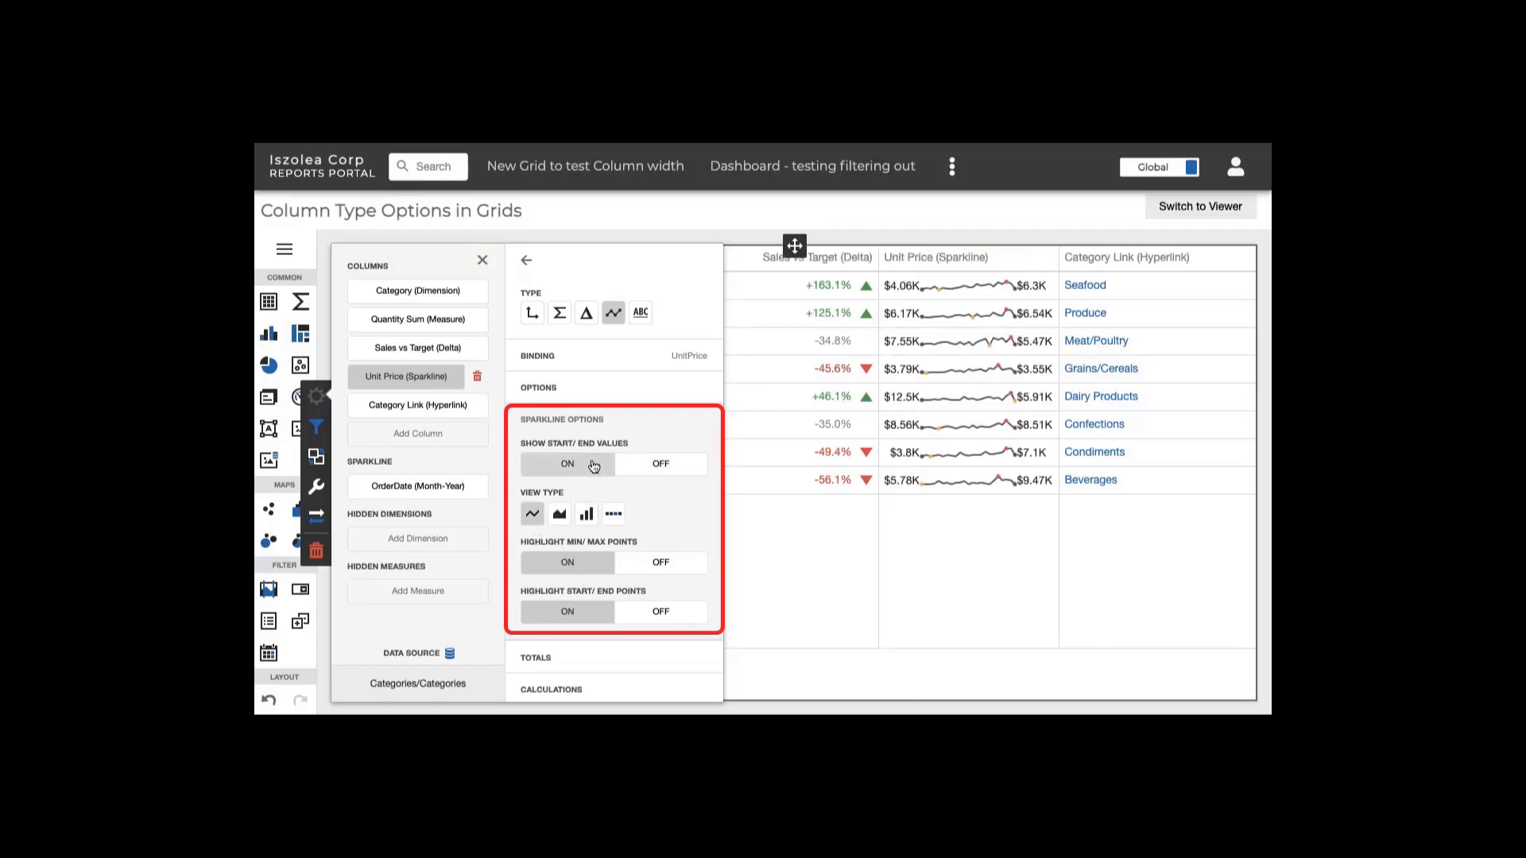
left_click(682, 564)
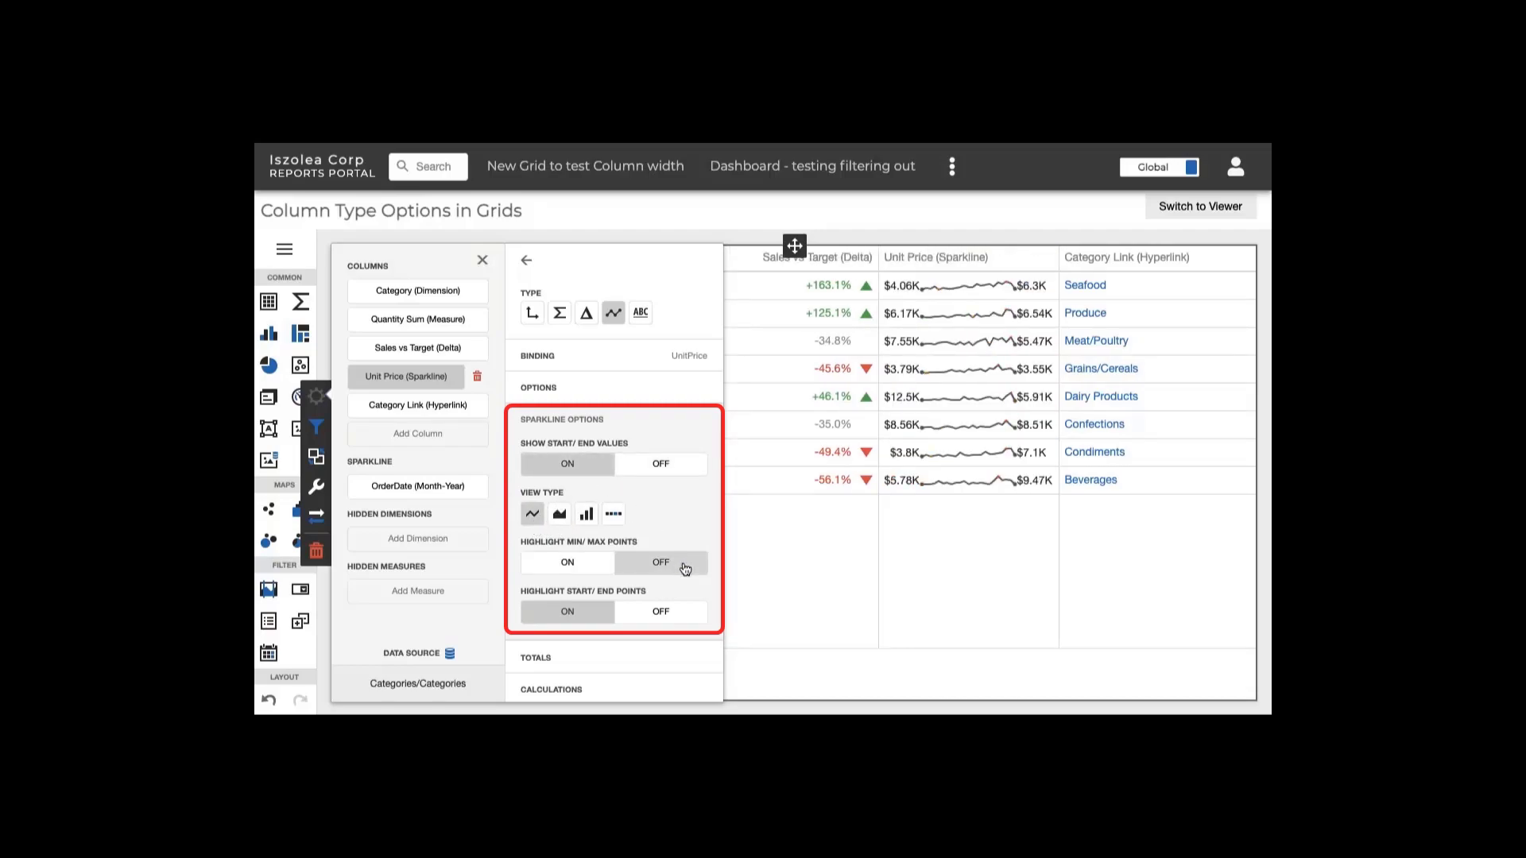
left_click(685, 612)
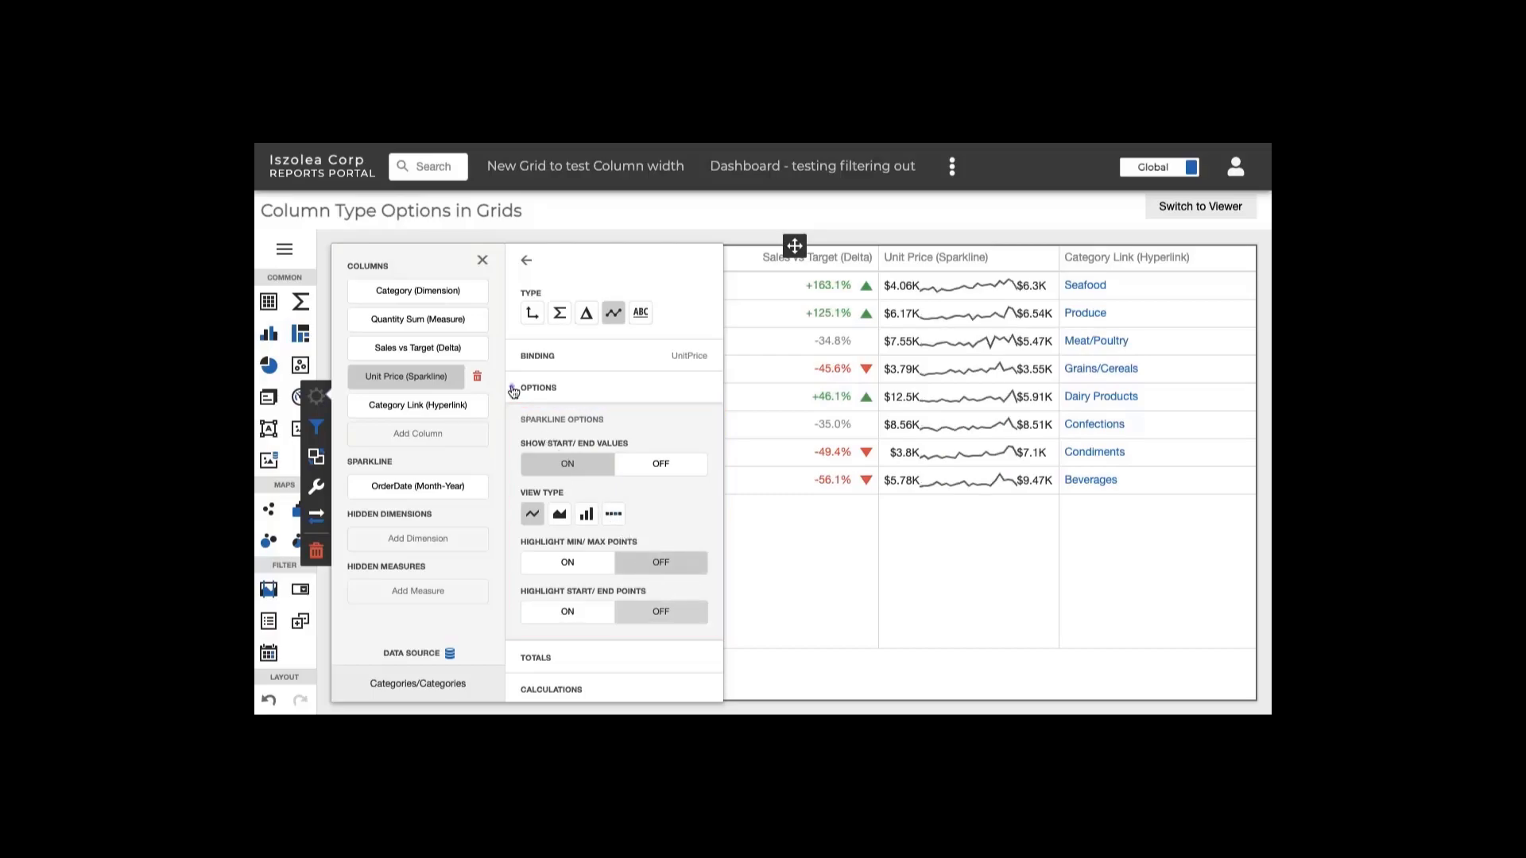
Use the Manual column width mode for the grid and widen the Quantity Sum column by its border with Sales vs Target.
left_click(322, 492)
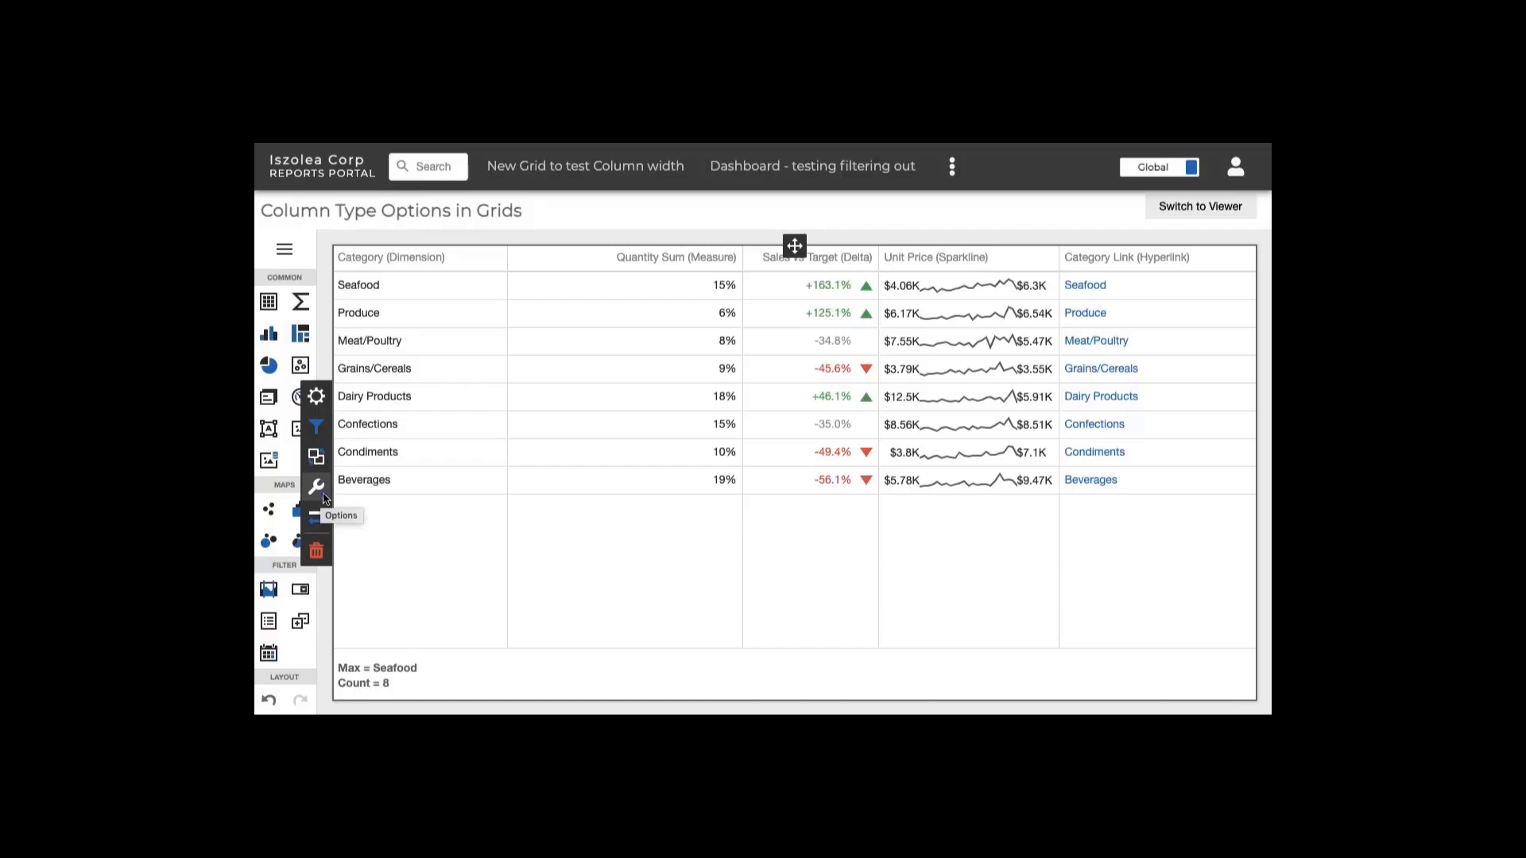
left_click(324, 496)
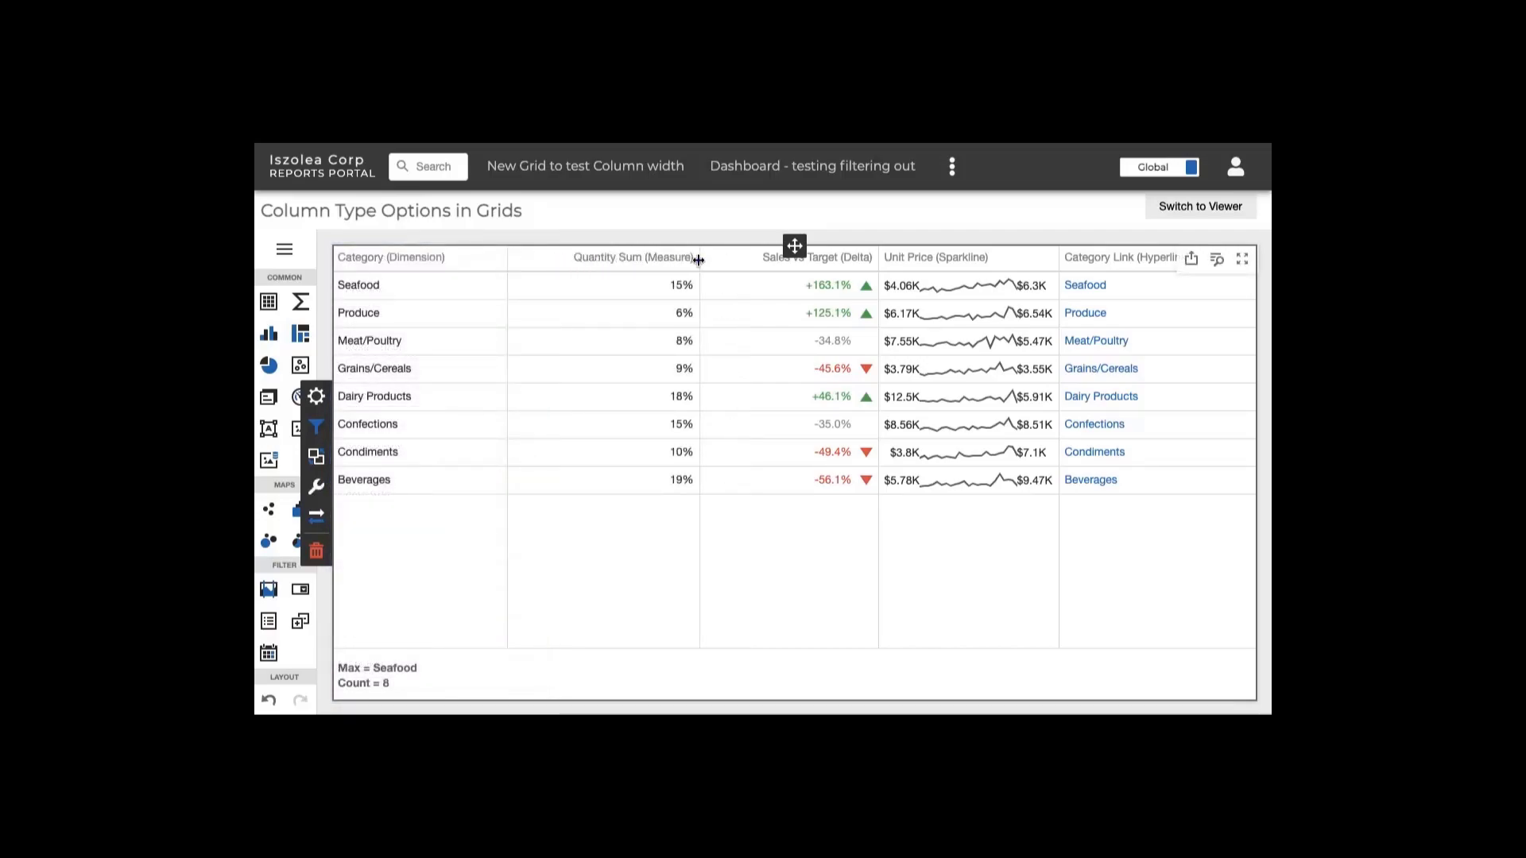
left_click_drag(698, 260, 740, 259)
Open the Column Width settings of the Unit Price sparkline column.
left_click(318, 398)
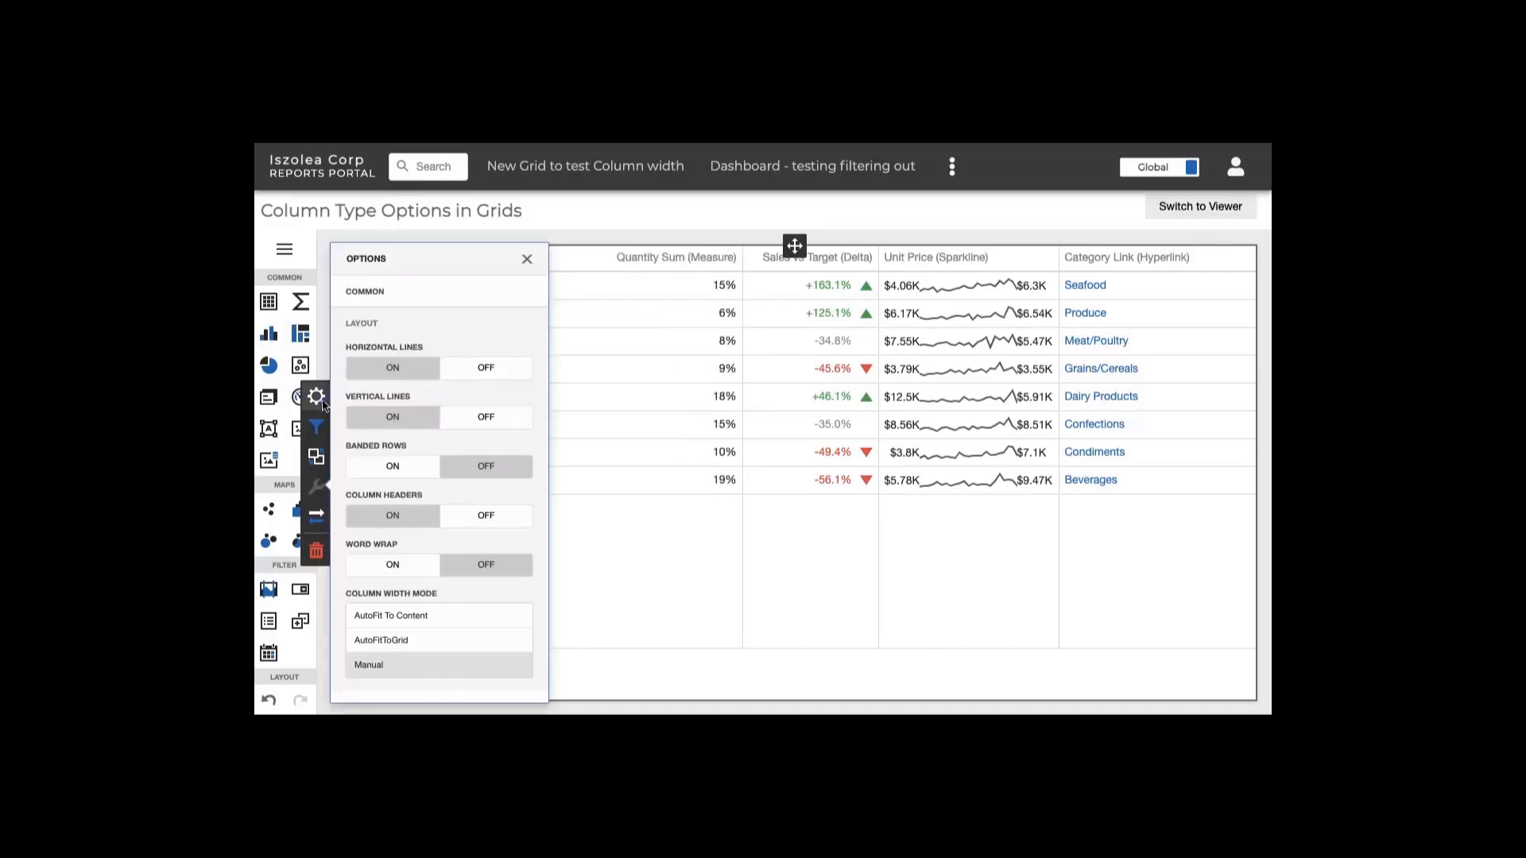
left_click(322, 403)
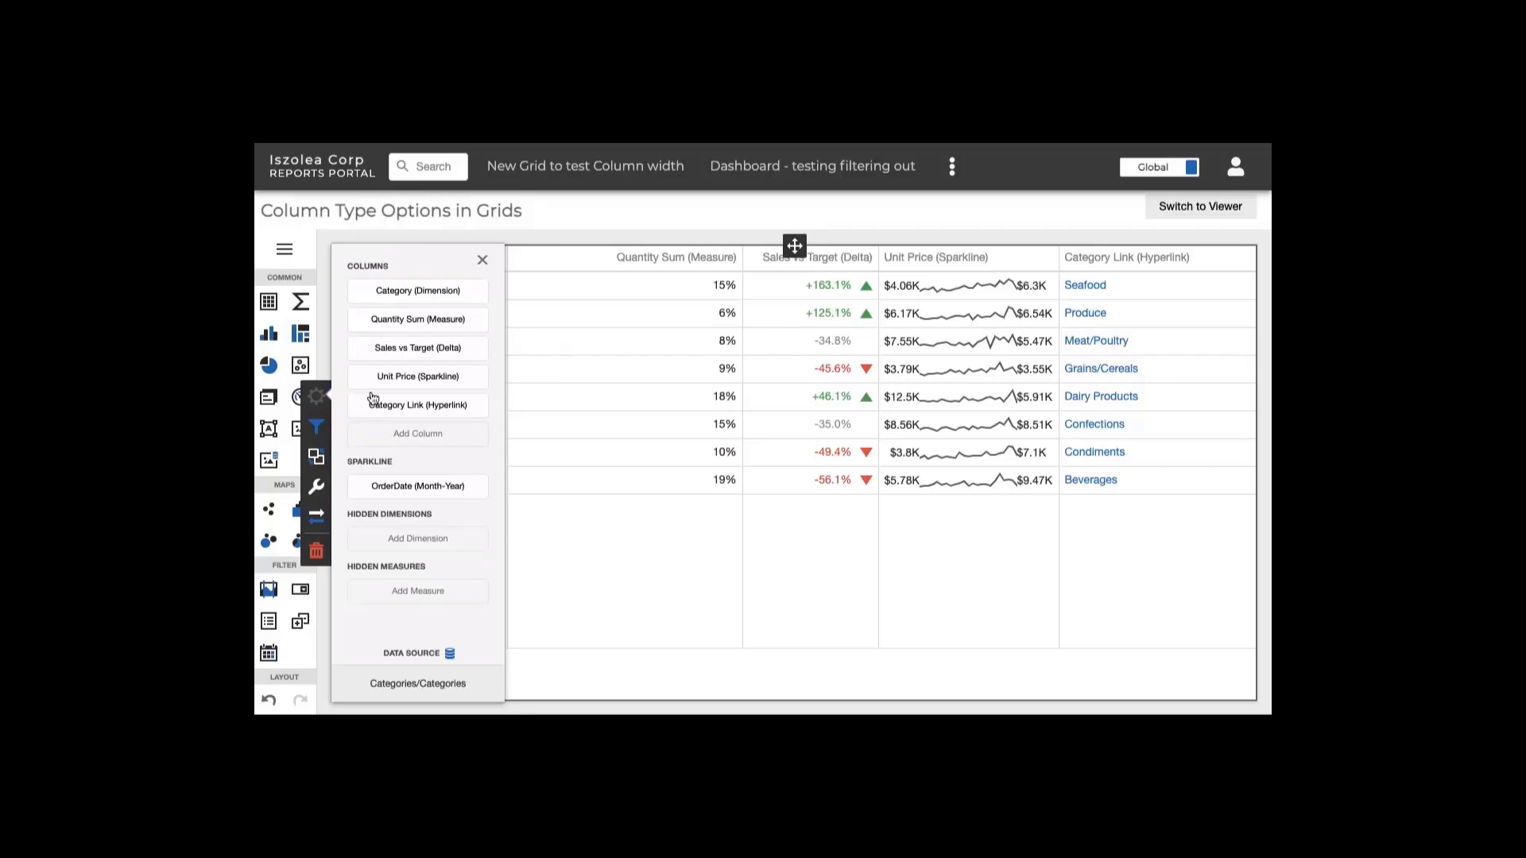
left_click(470, 377)
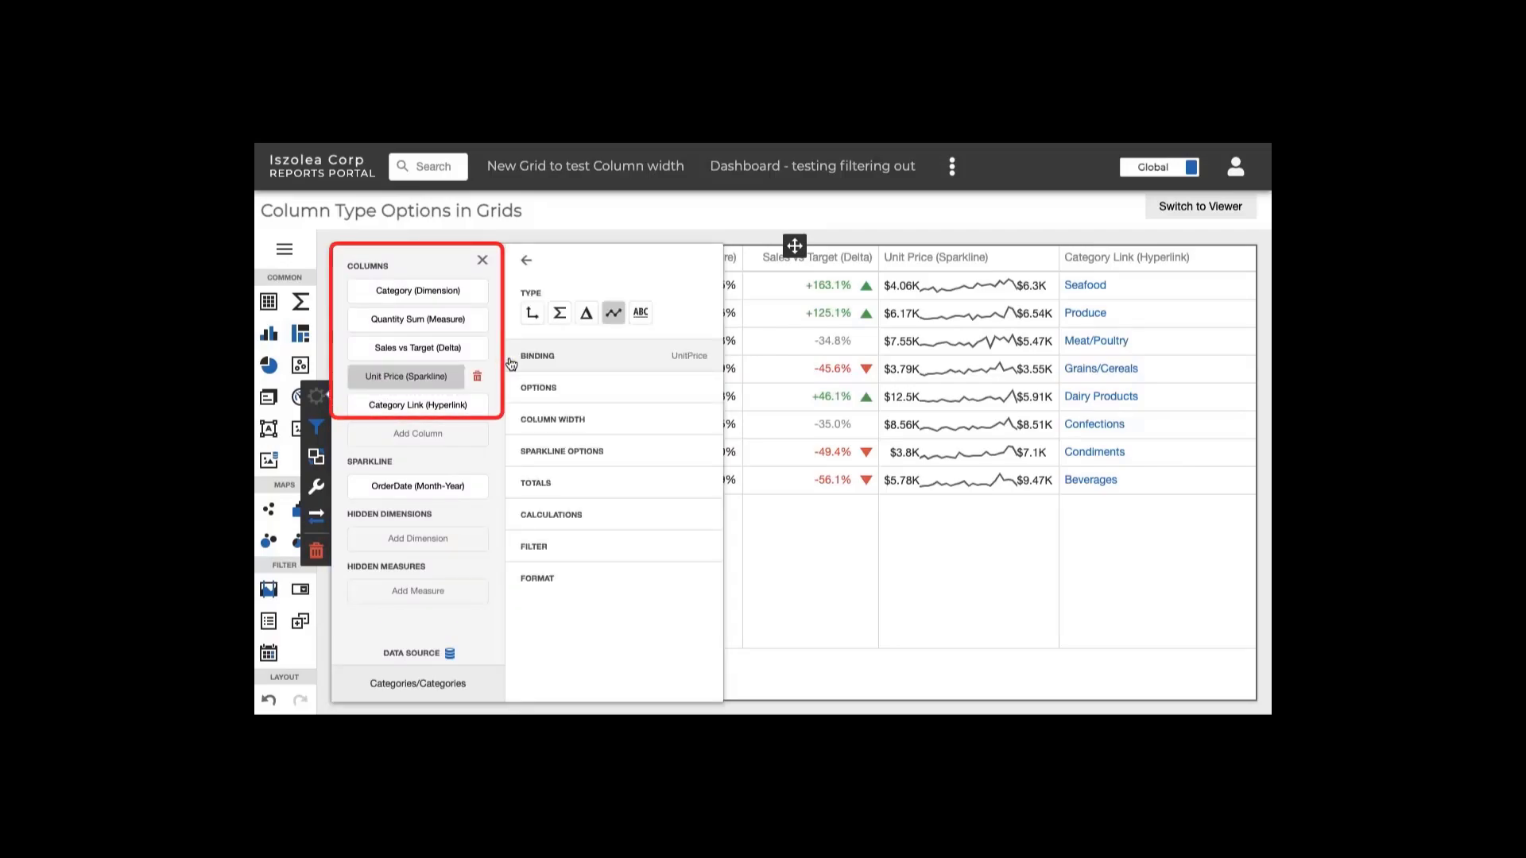
left_click(511, 419)
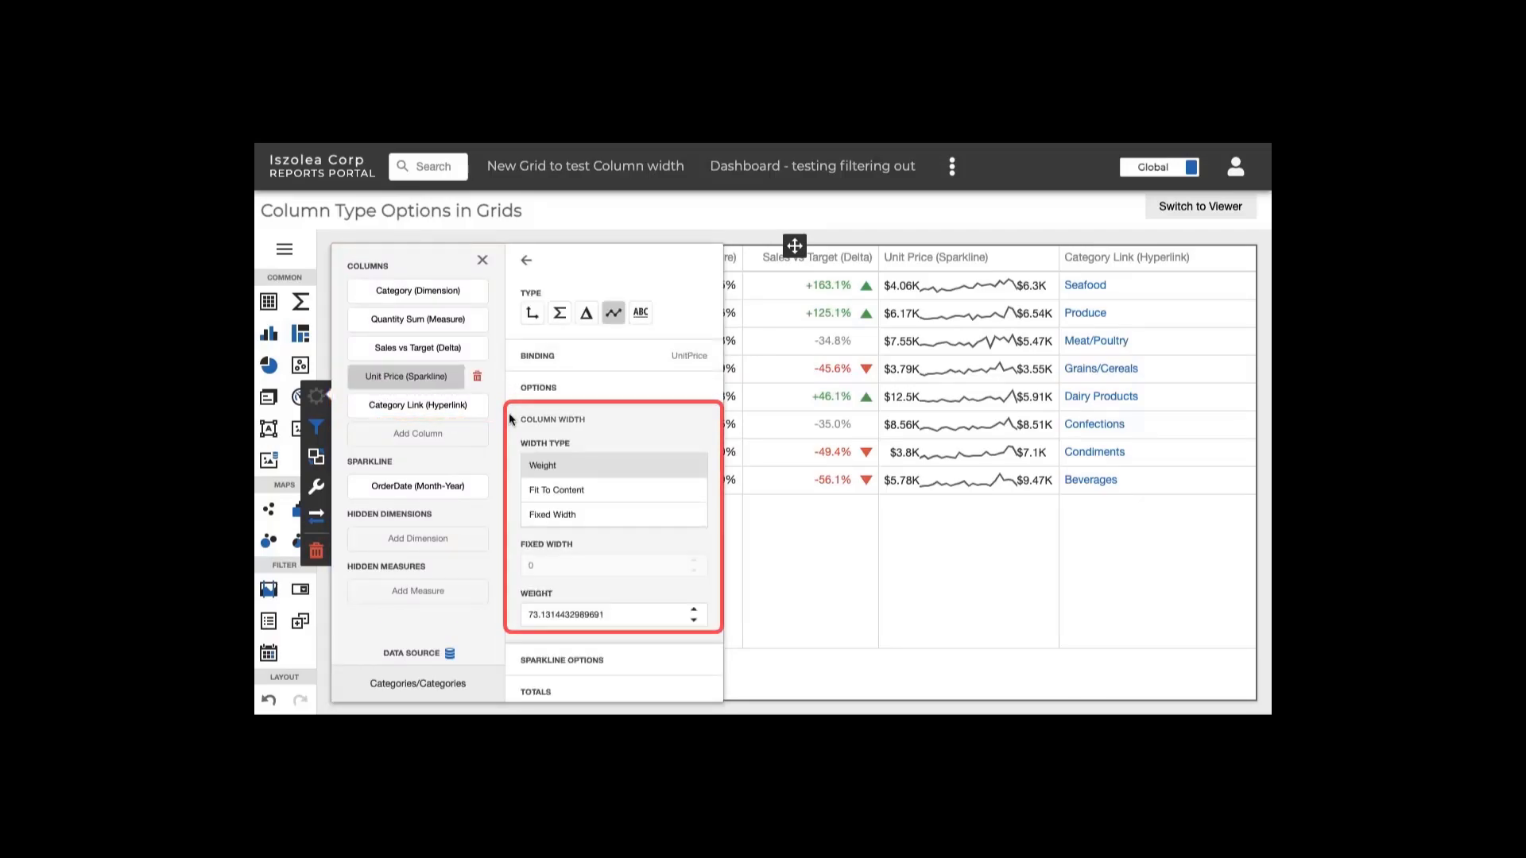